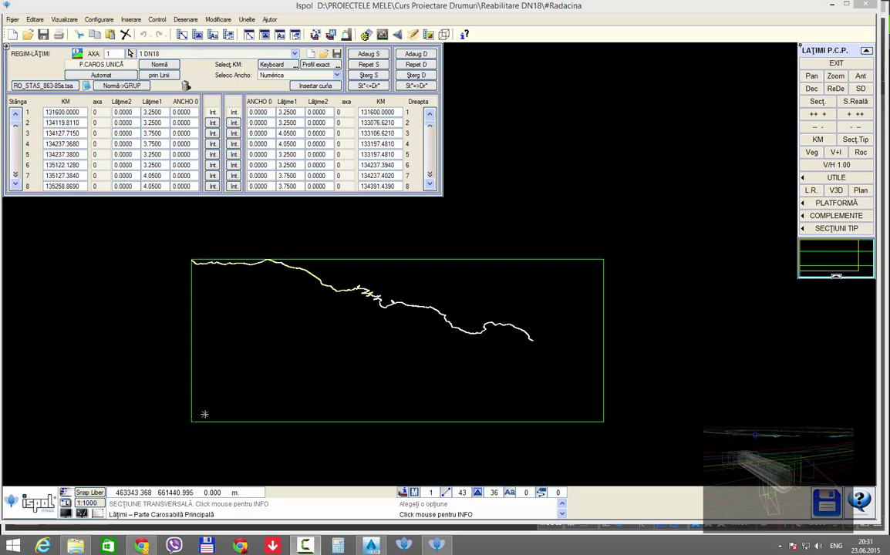
Open the Alex mic v01 workbook from the Reabilitare DN18 folder in Excel.
click(75, 545)
double_click(254, 221)
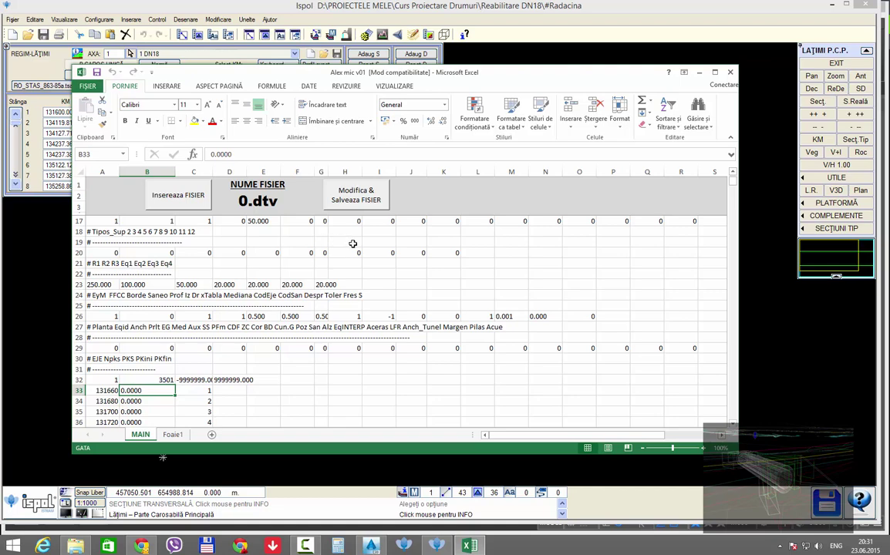
Minimize Excel and the folder window to reveal Ispol's DN18 widths table and drawing.
click(684, 73)
click(699, 72)
click(699, 72)
click(580, 123)
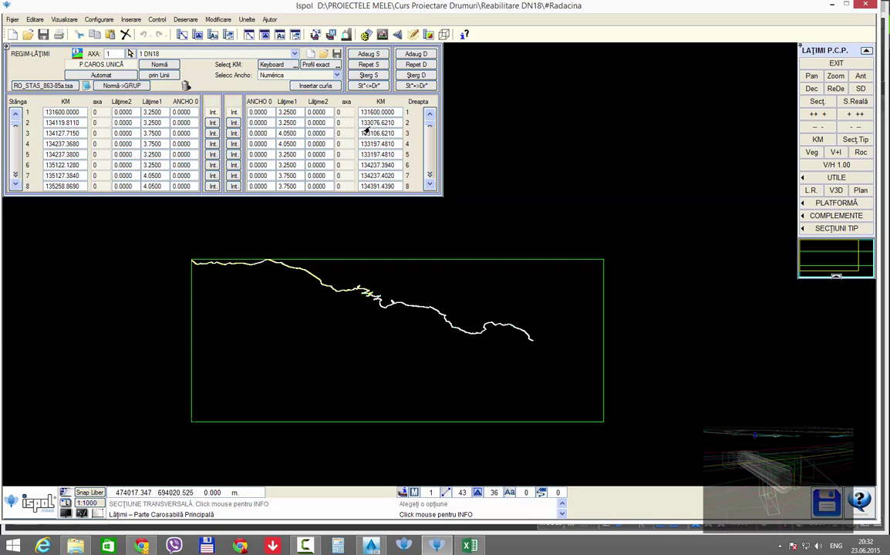
Save the Ispol widths table as 0.anc in the #Radacina folder.
click(336, 56)
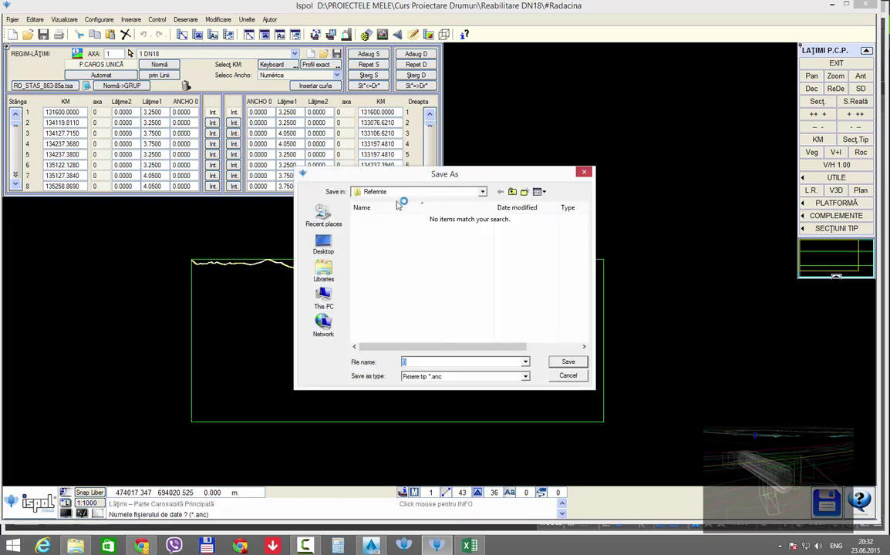
click(420, 191)
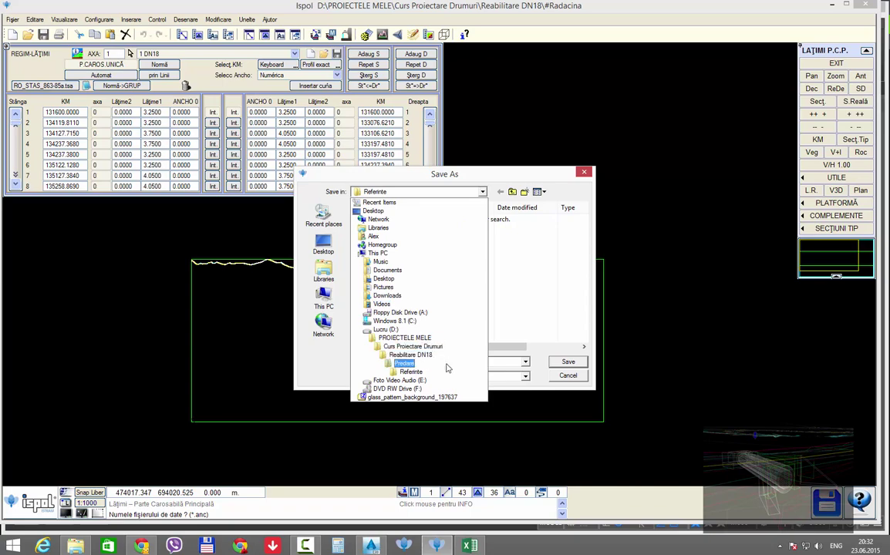
click(415, 363)
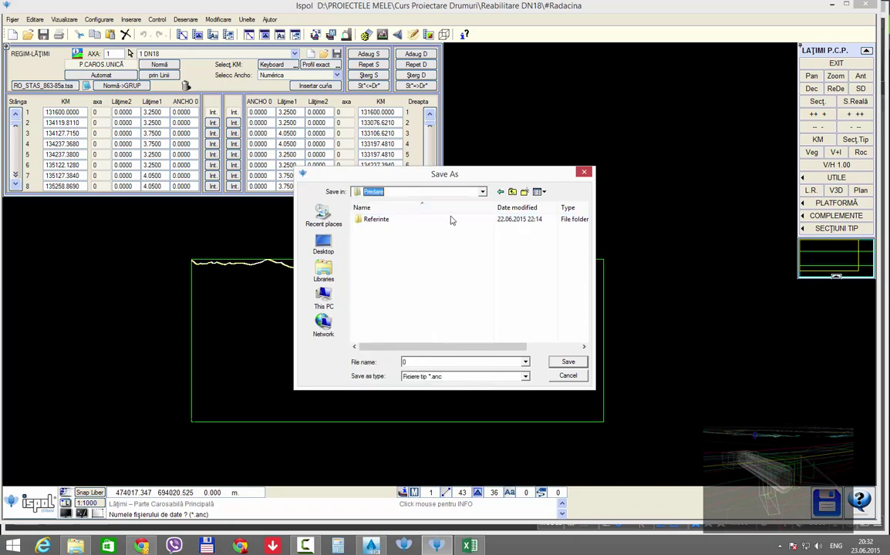
click(511, 191)
double_click(375, 219)
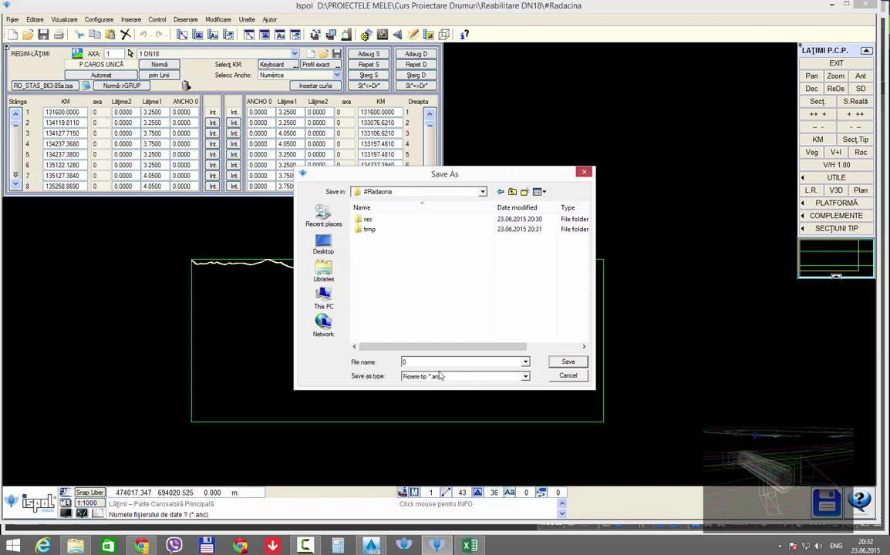
click(557, 365)
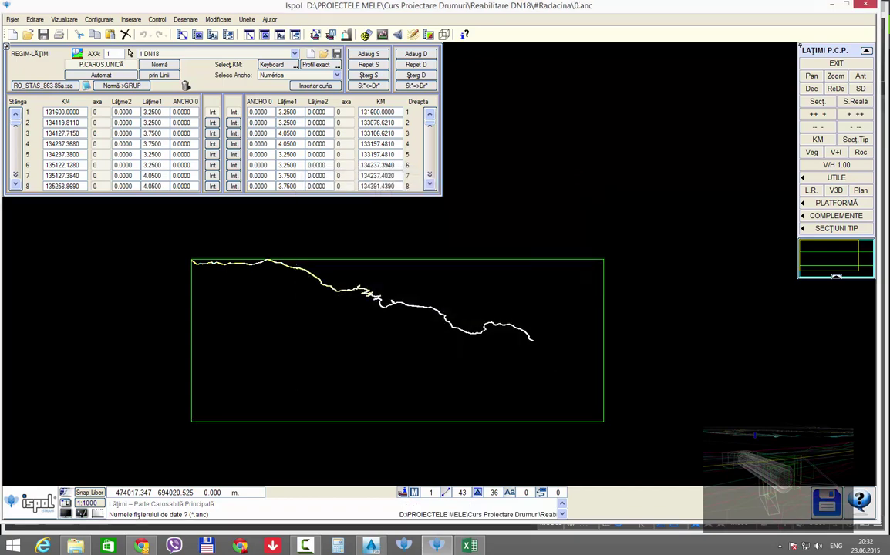
Open 0.anc from #Radacina in Notepad.
click(322, 58)
click(371, 239)
right_click(382, 243)
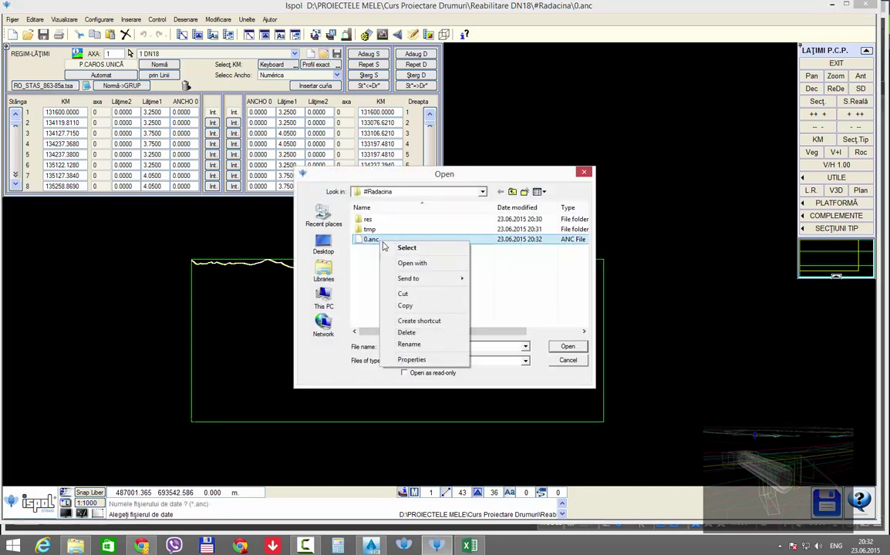
key(Escape)
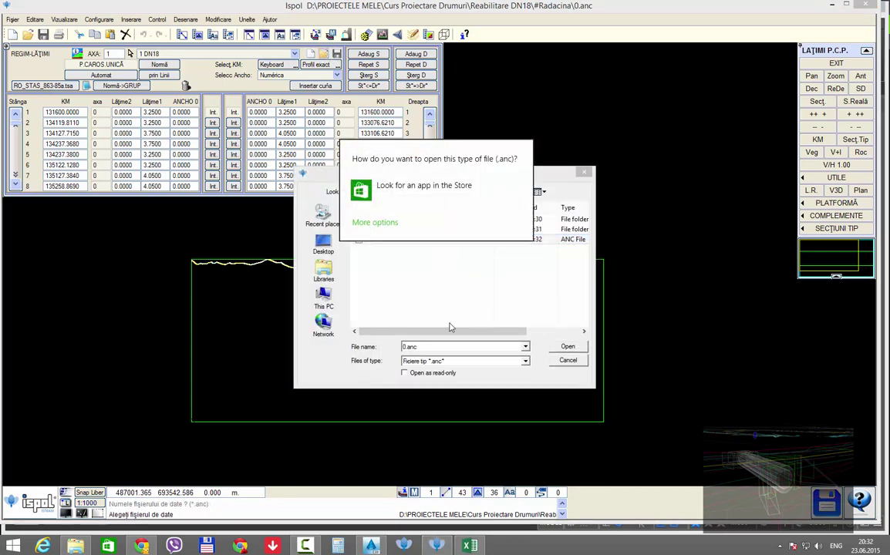
click(383, 225)
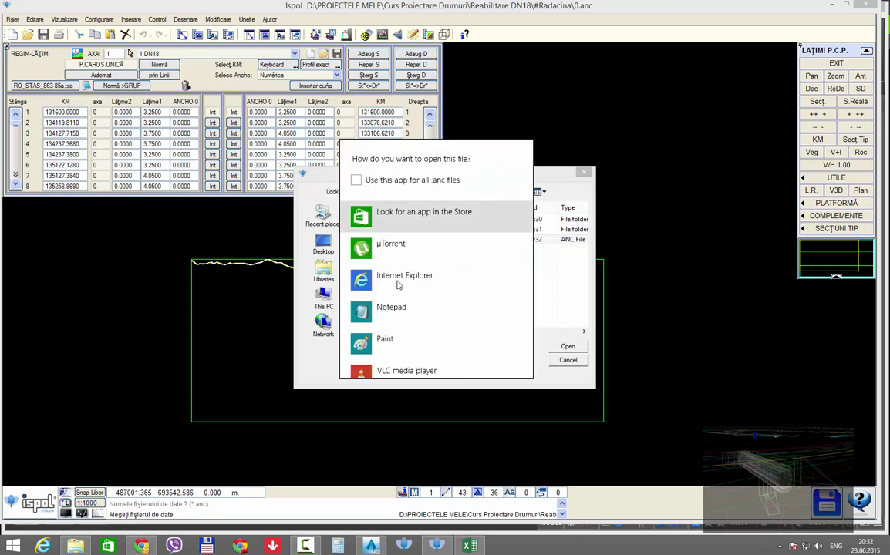
click(361, 312)
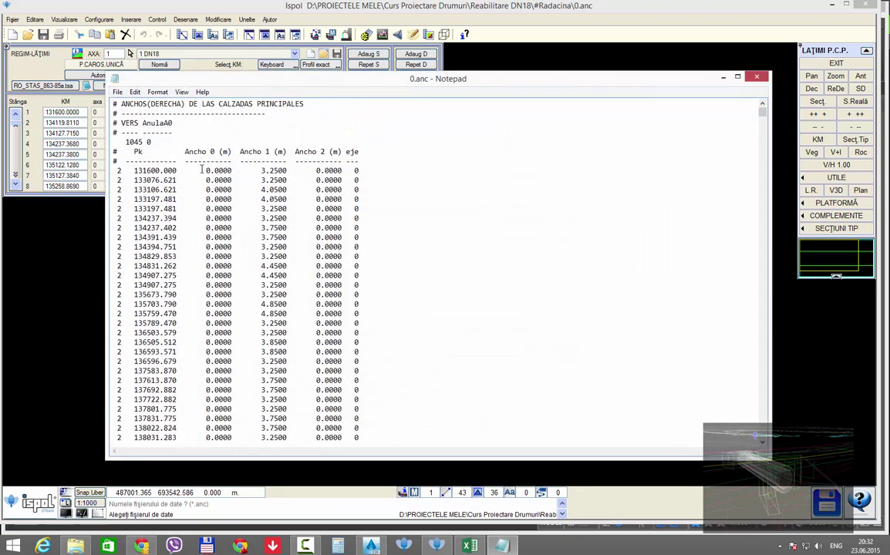
Review the Ancho width values in 0.anc, then close Notepad.
drag(203, 169, 234, 169)
scroll(367, 260, down, 10)
scroll(368, 265, down, 10)
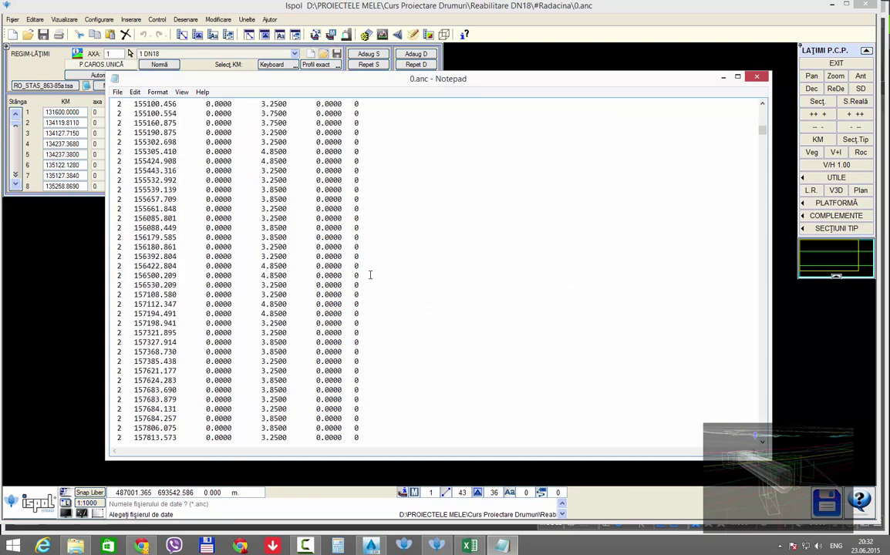
scroll(368, 275, down, 10)
scroll(477, 247, down, 12)
scroll(441, 252, up, 5)
scroll(468, 230, up, 6)
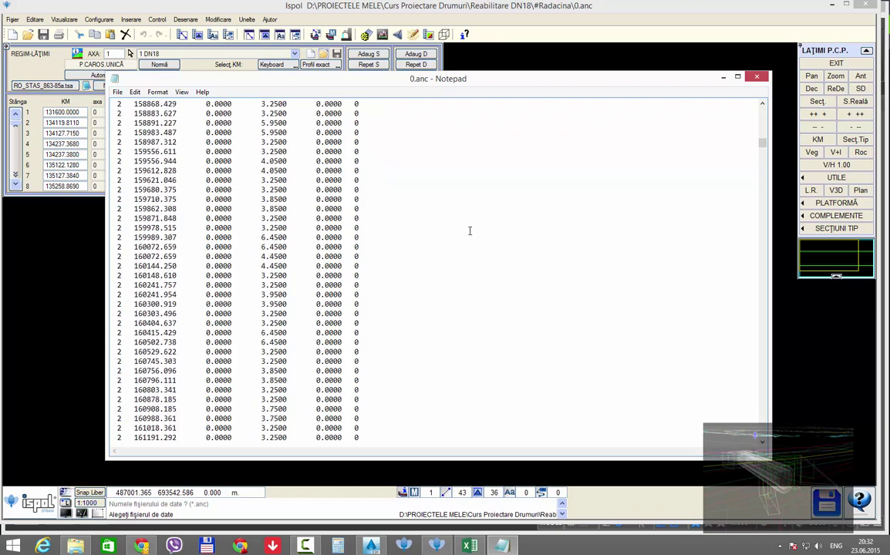
scroll(456, 233, up, 6)
scroll(457, 233, up, 15)
scroll(441, 242, up, 15)
scroll(452, 241, up, 15)
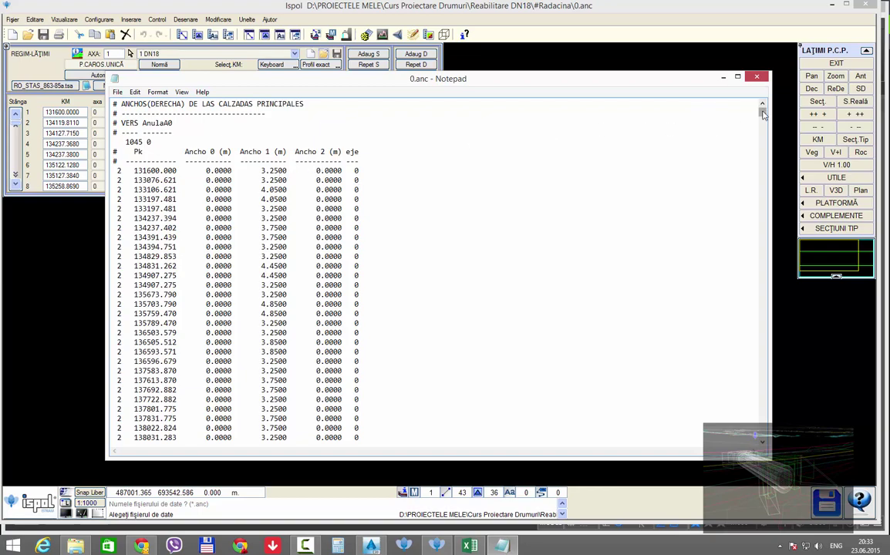
drag(762, 111, 762, 279)
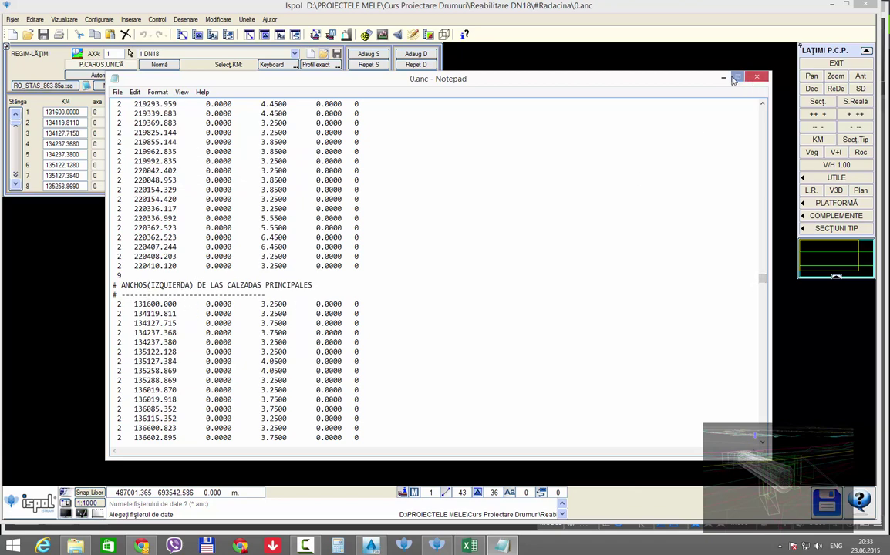
click(756, 78)
Set NUME FISIER to 0.anc, import it with Insereaza FISIER, and maximize Excel.
click(468, 546)
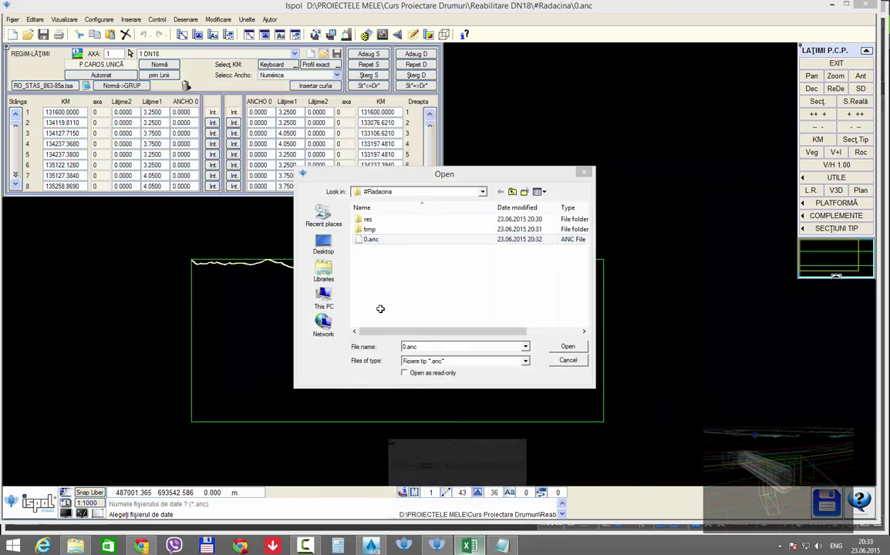
click(271, 197)
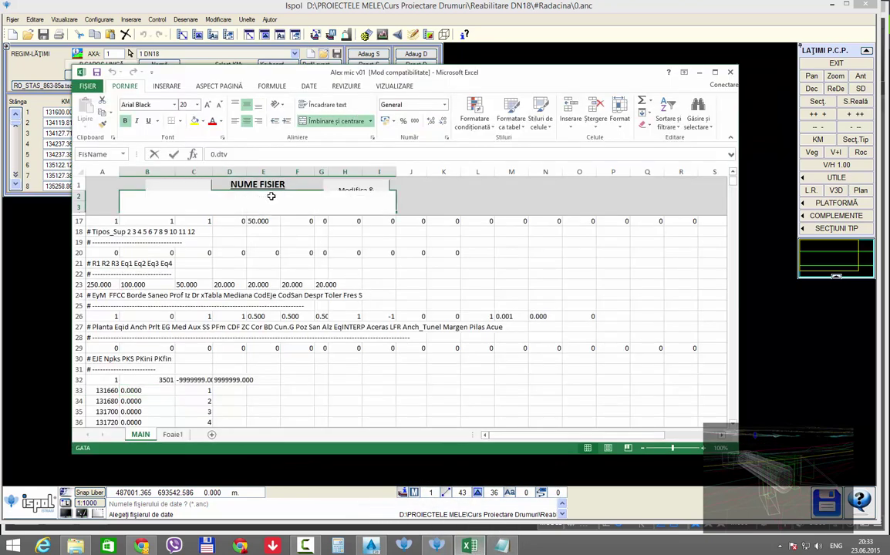
text(0,anc)
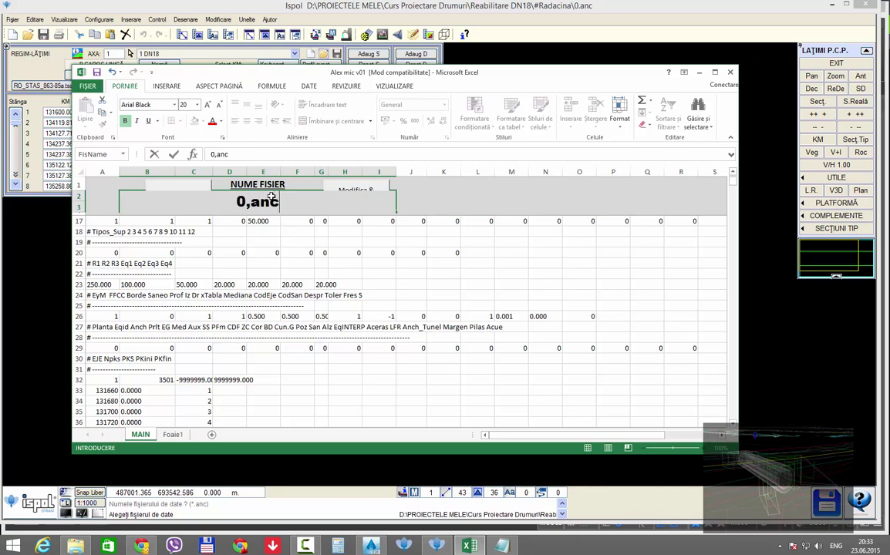
key(Return)
double_click(248, 202)
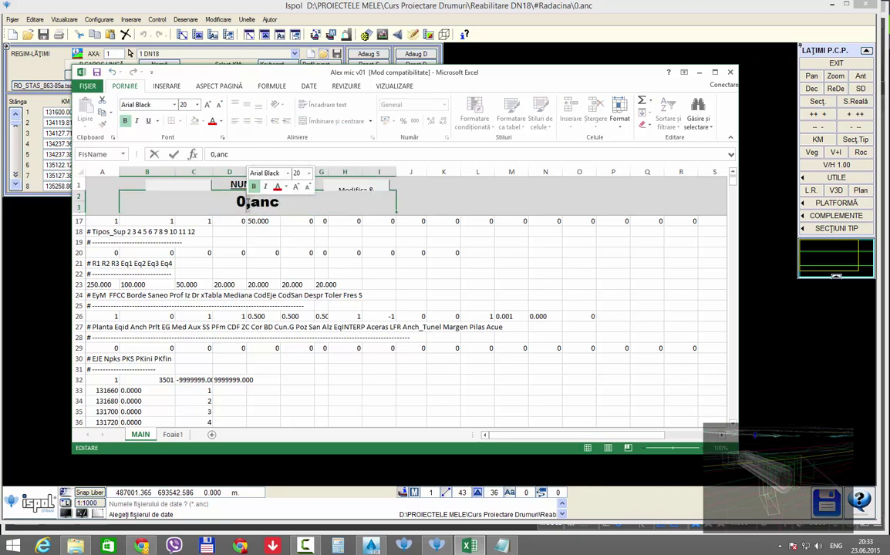
key(Return)
click(175, 195)
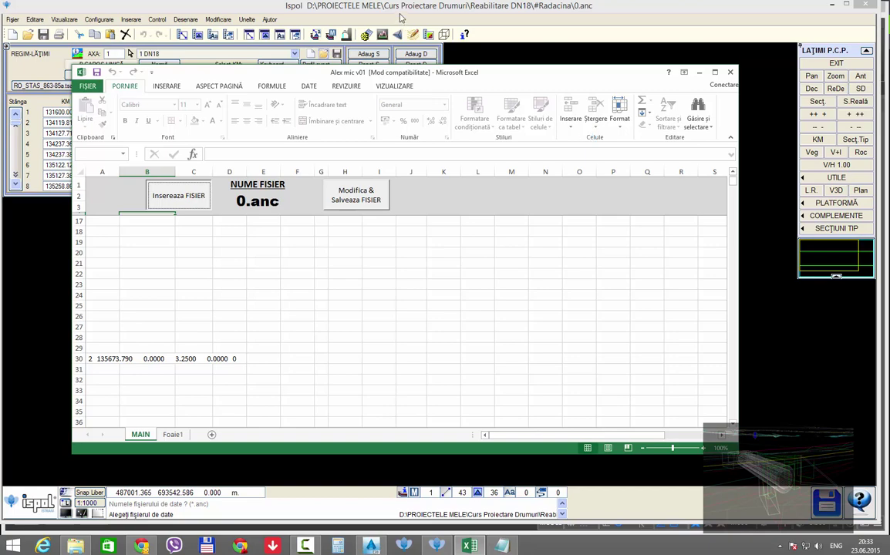
click(714, 75)
scroll(216, 261, up, 4)
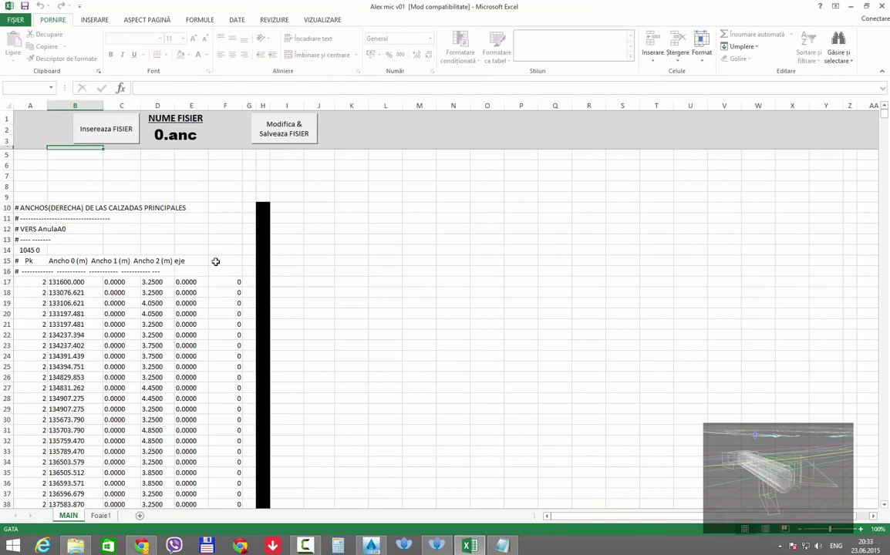
Inspect the width values in cells D17, C17 and the range C17:C25.
click(154, 282)
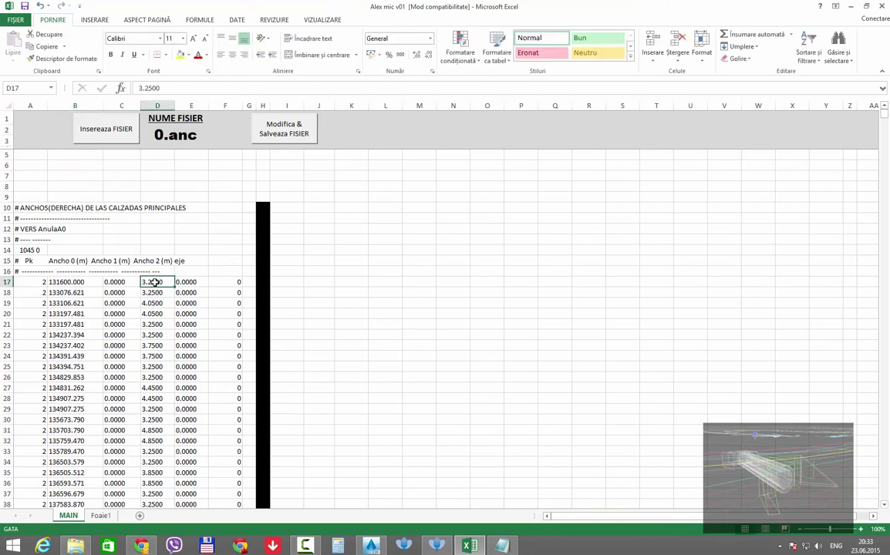
click(114, 282)
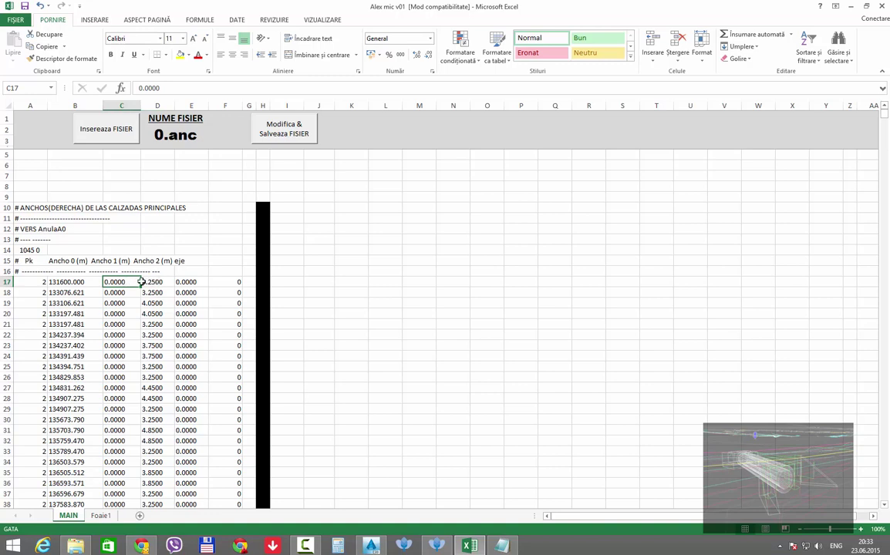
click(154, 282)
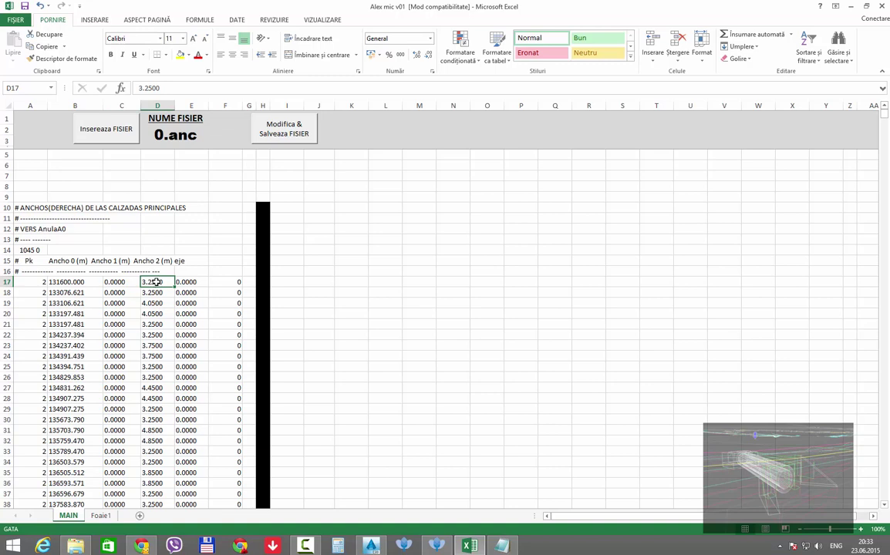
drag(114, 282, 128, 366)
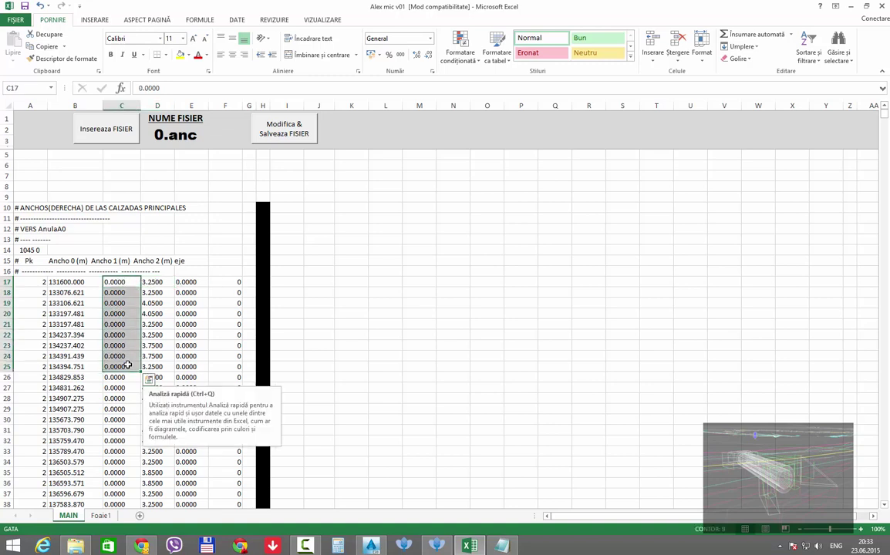
click(155, 282)
Attempt the formula =D17-3.25 in I17, then cancel it after the error messages.
click(297, 282)
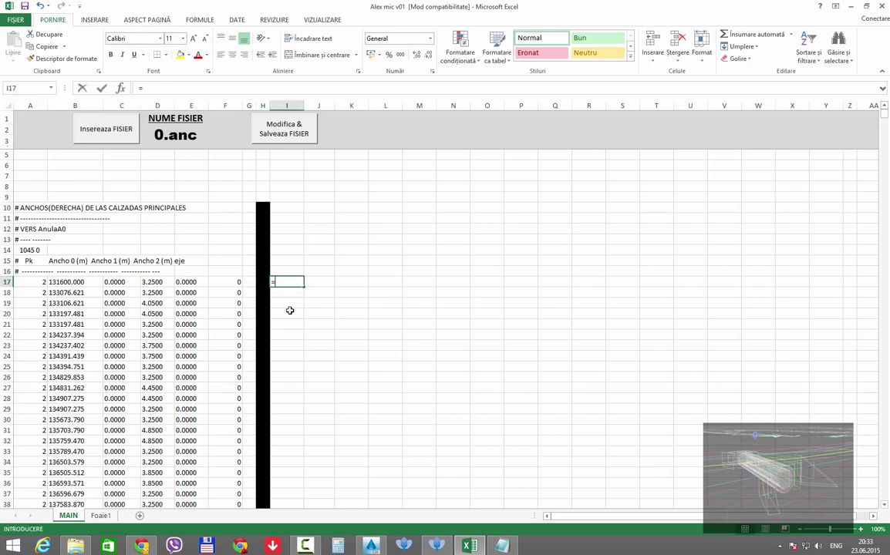
text(=)
click(158, 282)
text(-3,25)
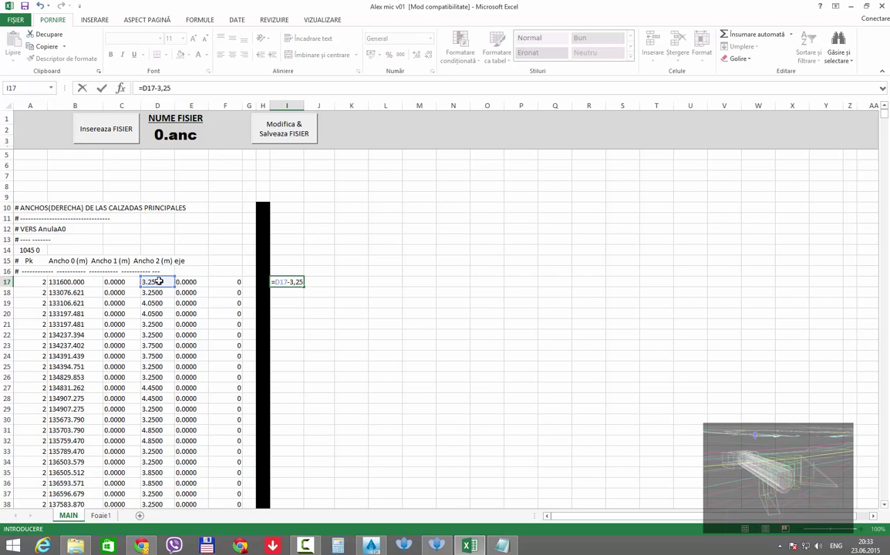
click(162, 88)
text(.)
key(Return)
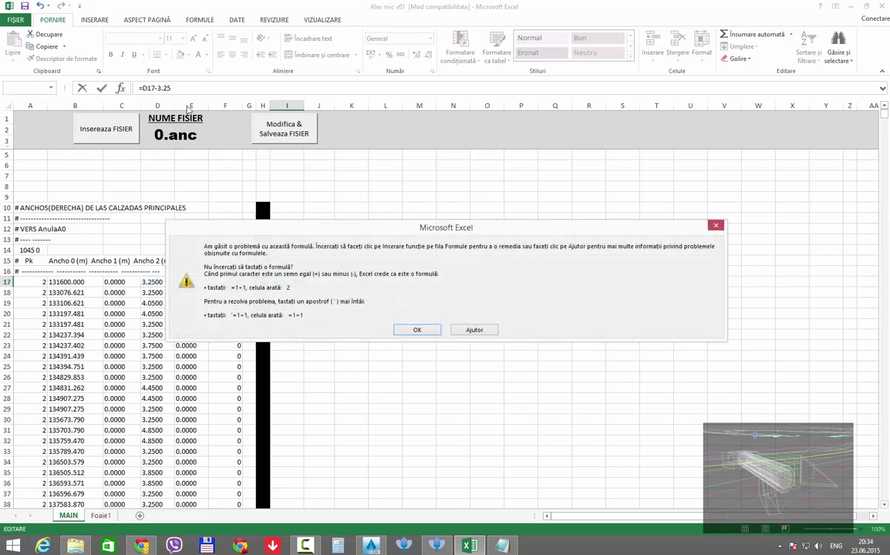
click(420, 333)
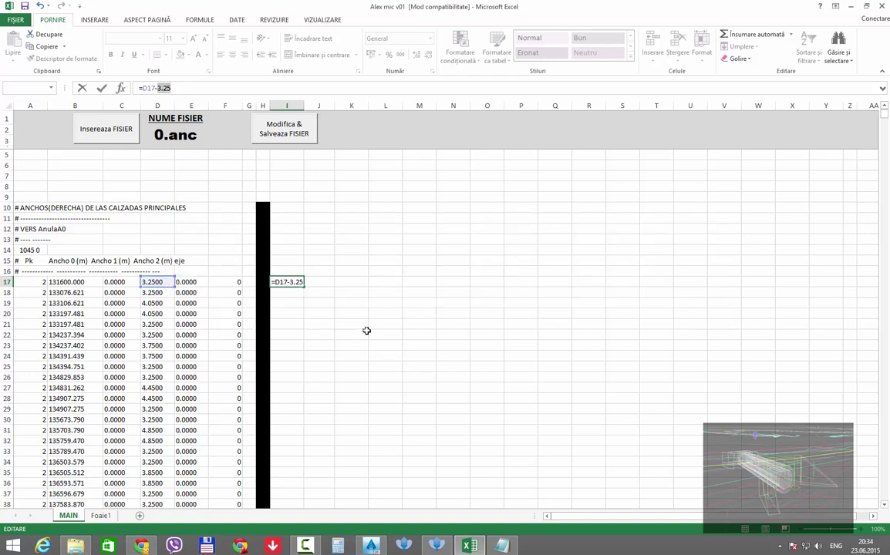
key(Return)
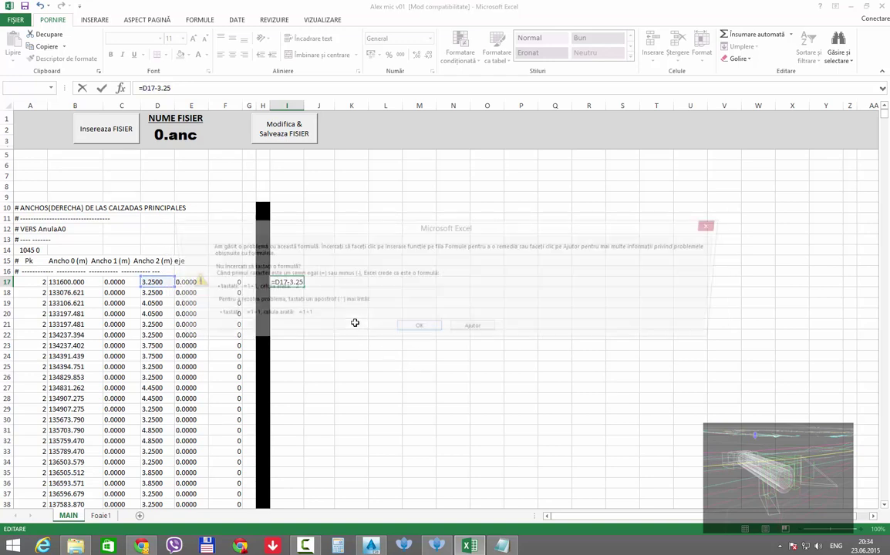
click(420, 330)
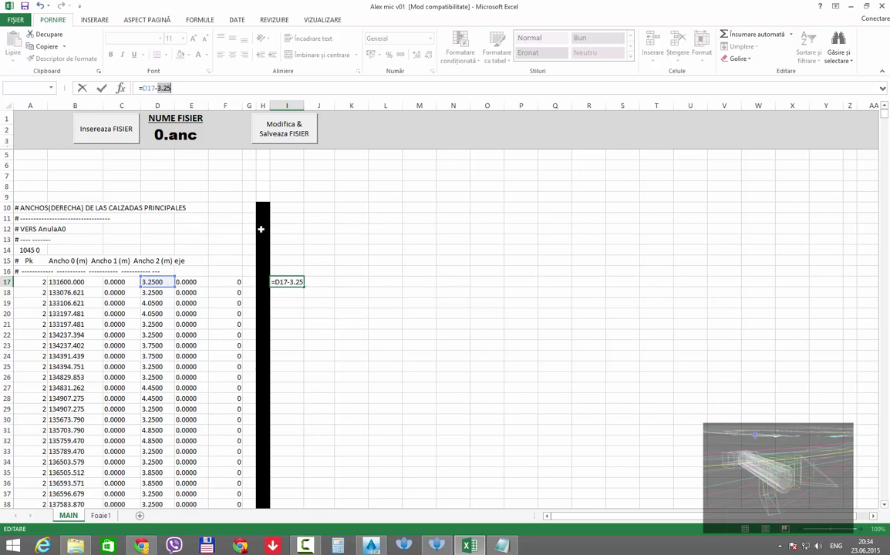
key(Escape)
Browse the Excel Options pages without changes, then enter 3,25 in cell I17.
click(23, 19)
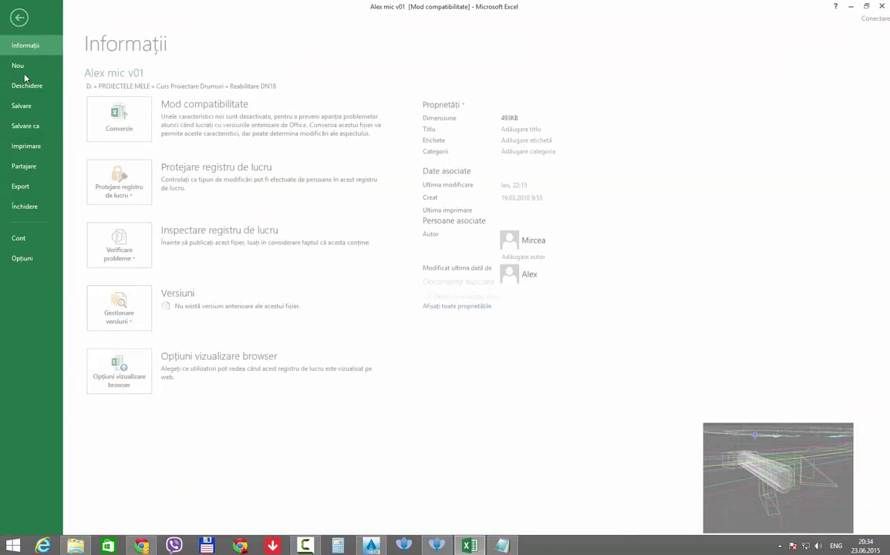
click(31, 239)
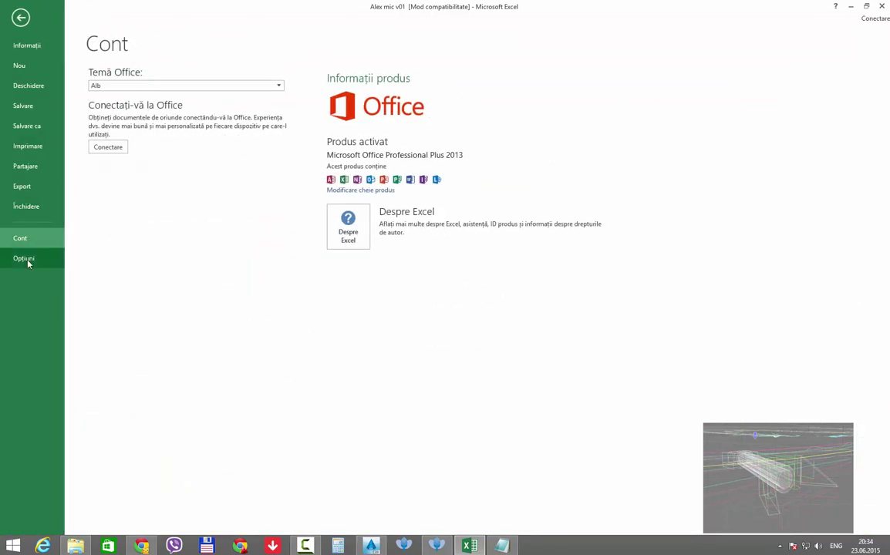
click(28, 259)
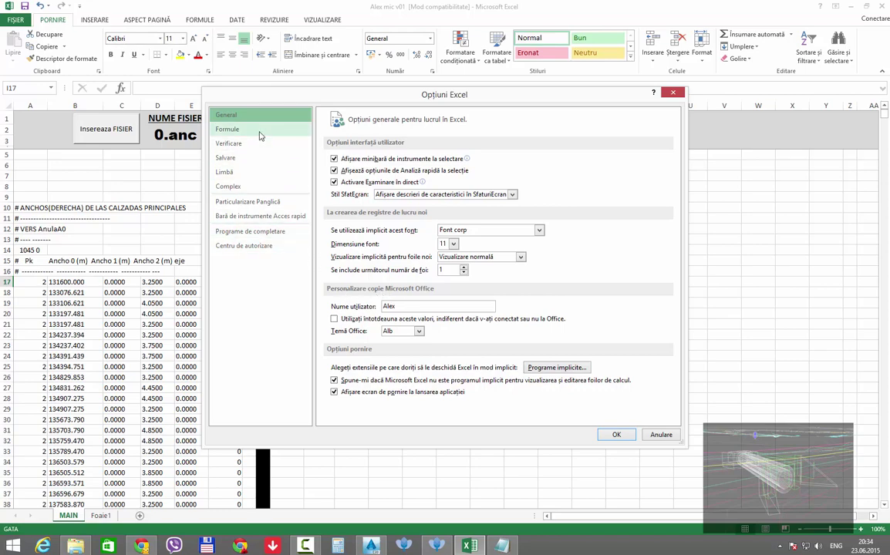
click(236, 129)
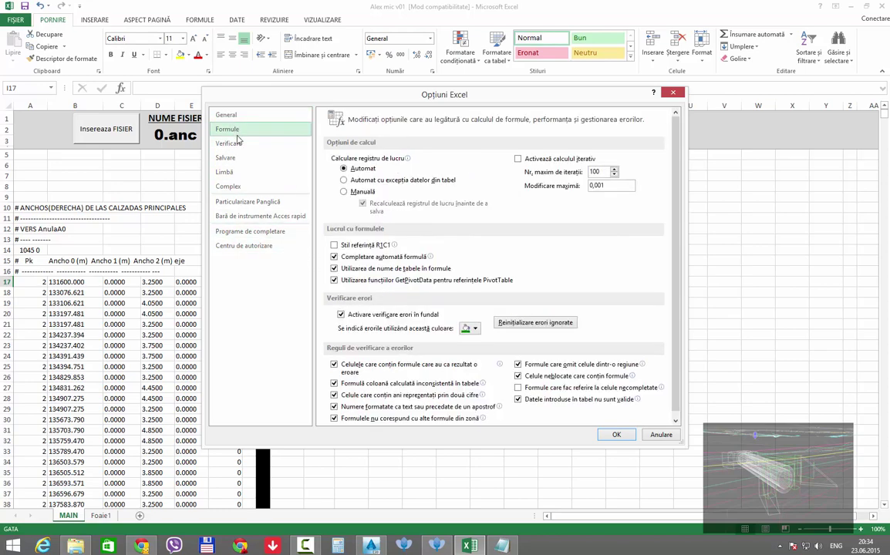
click(231, 144)
click(231, 158)
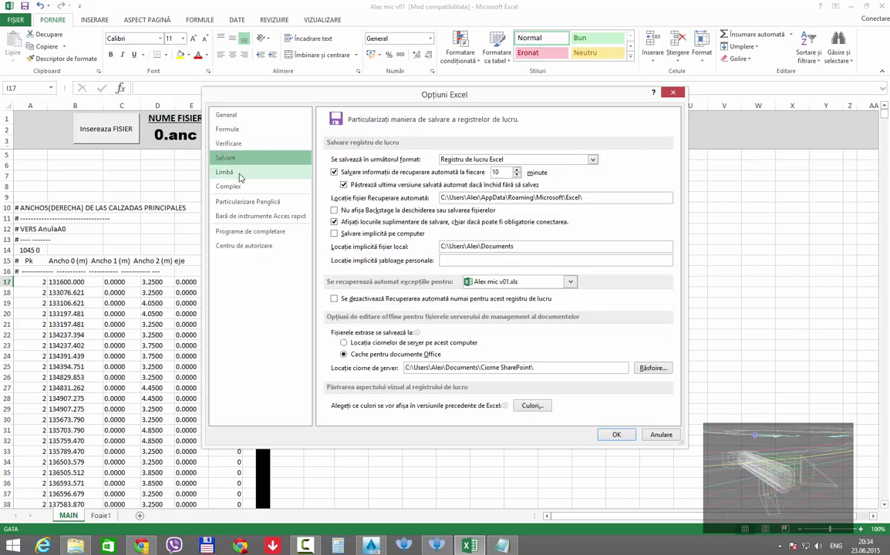
click(231, 172)
click(235, 187)
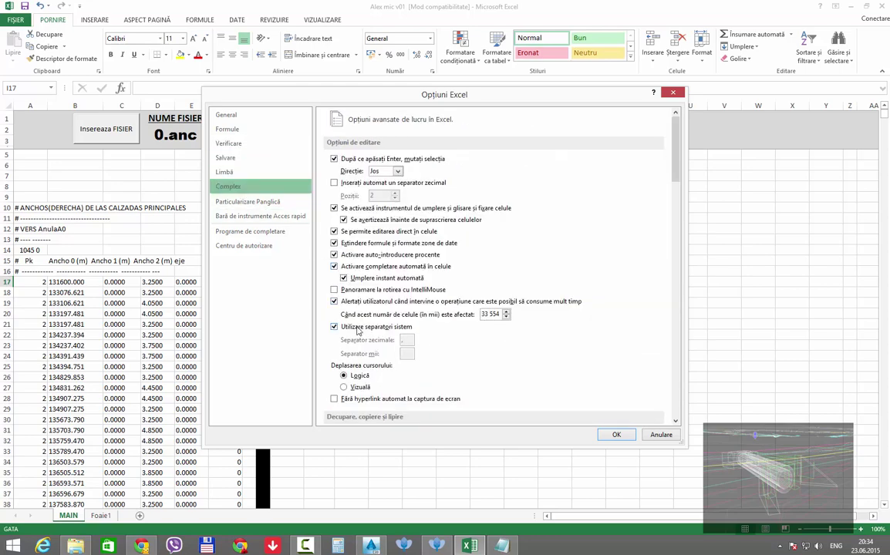
click(616, 435)
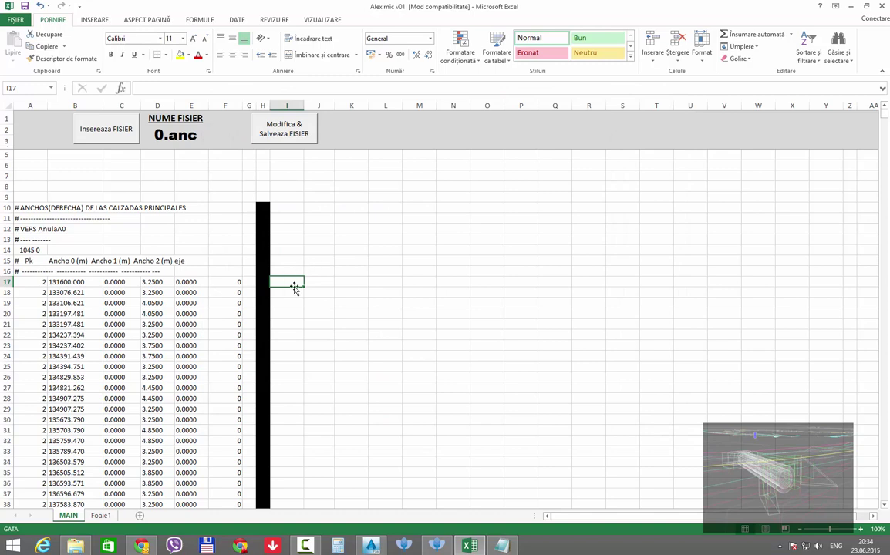
text(3,25)
key(Return)
Set the decimal separator to '.' in Excel Options > Complex.
click(18, 21)
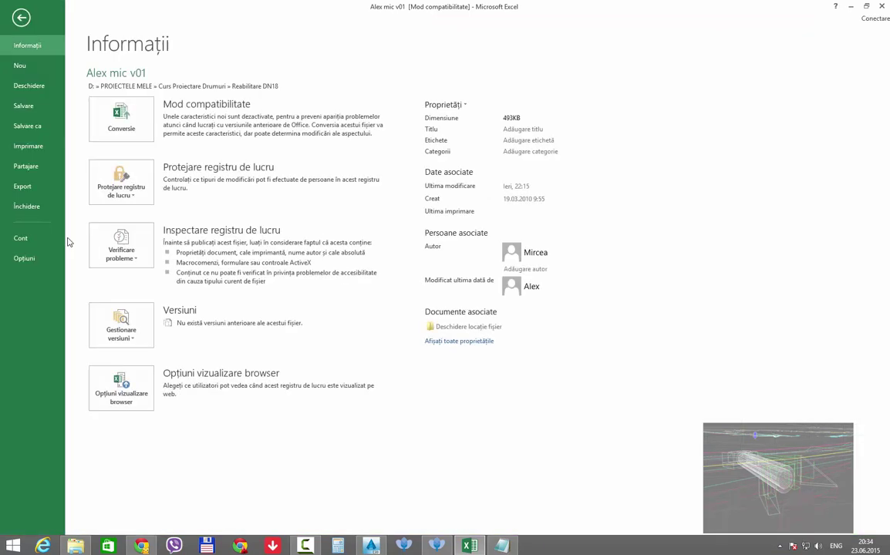
click(30, 259)
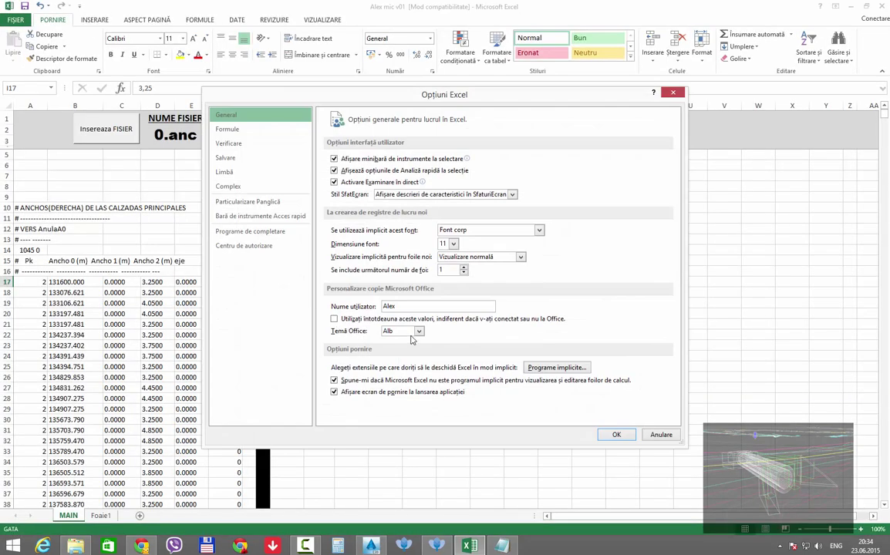
click(228, 185)
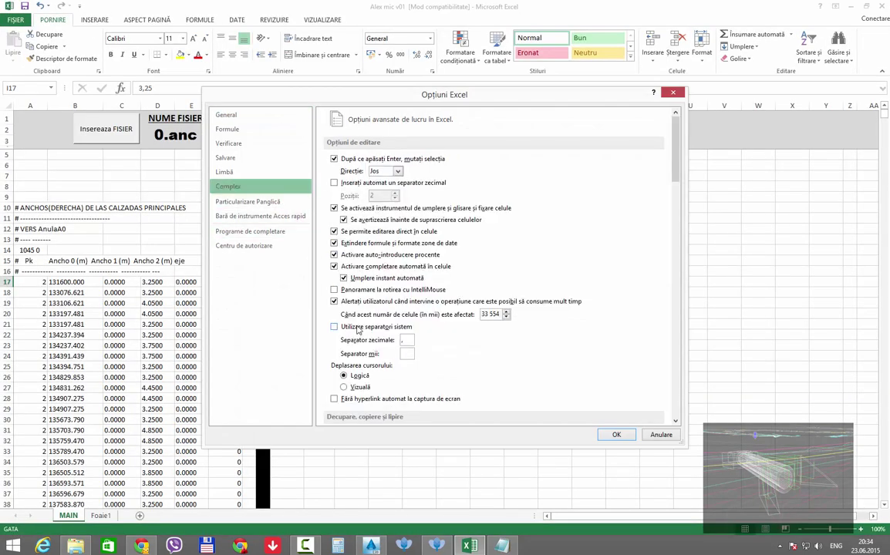
double_click(412, 341)
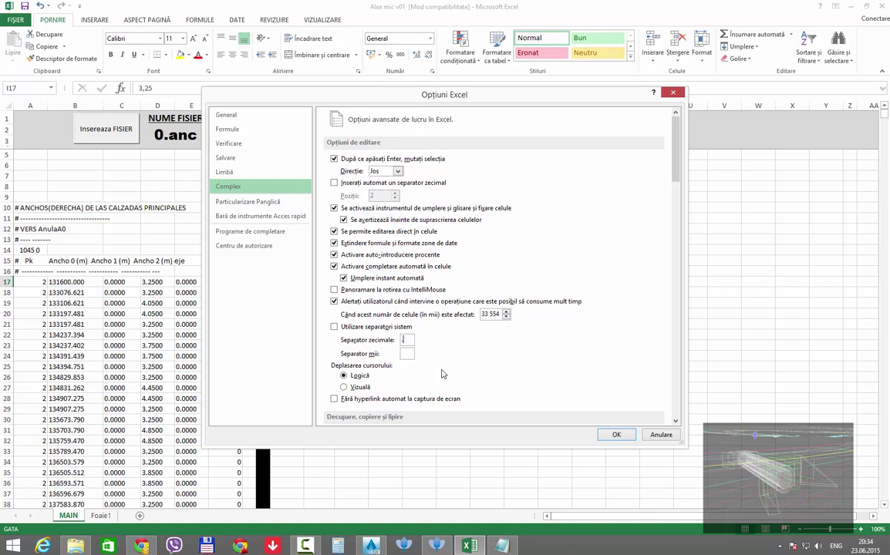
text(.)
click(368, 330)
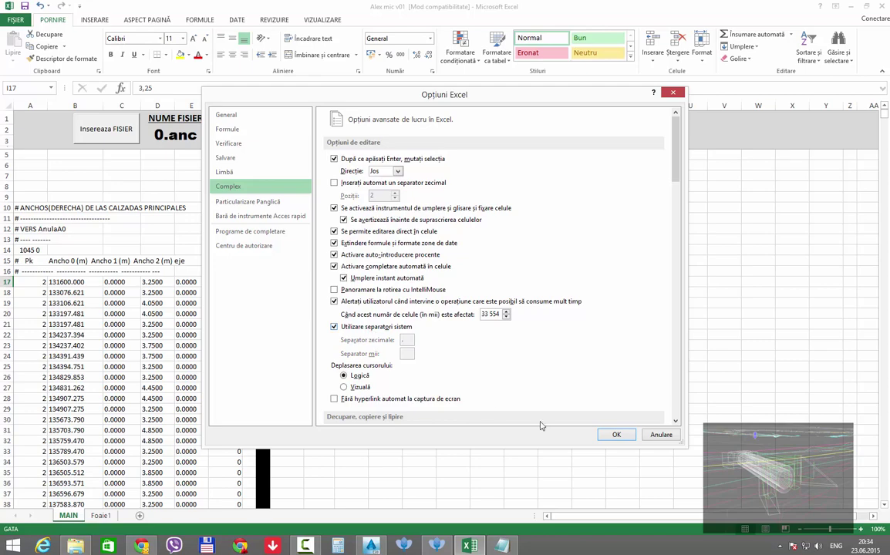
click(616, 434)
Re-enter 3,25 as the value of cell I17.
click(298, 303)
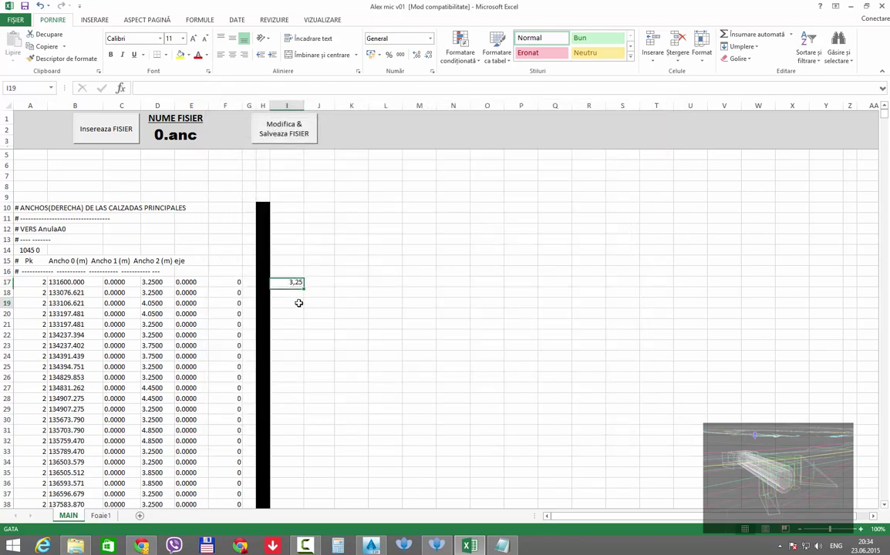
click(287, 281)
text(3,)
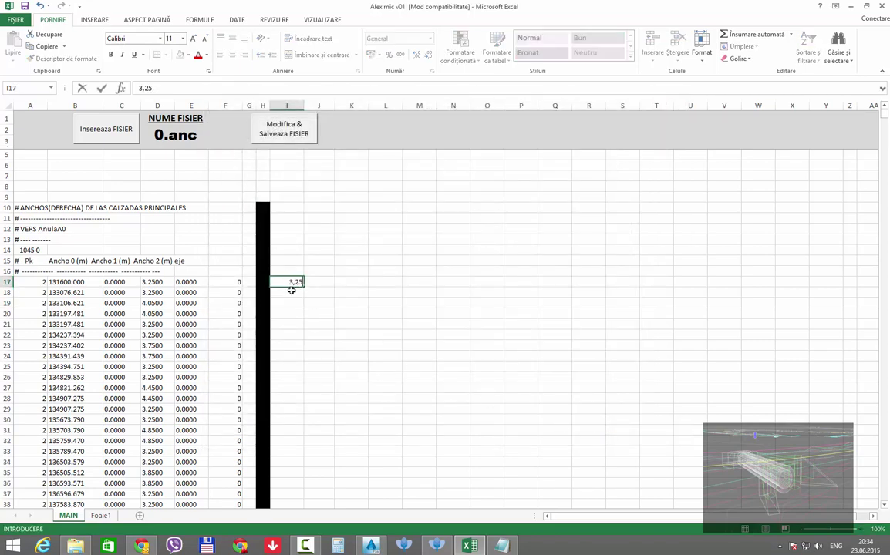
key(Return)
click(294, 282)
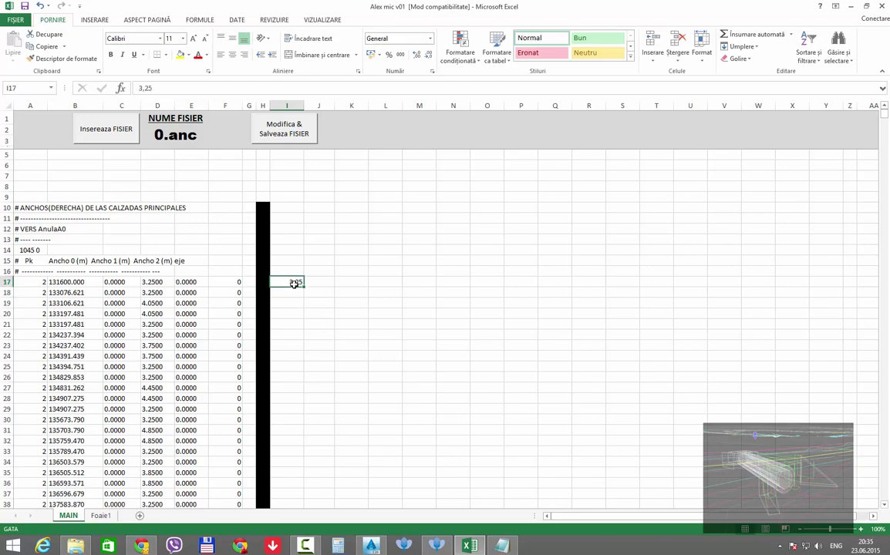
Uncheck Utilizare separatori sistem so the period separator applies, then reselect I17.
click(15, 20)
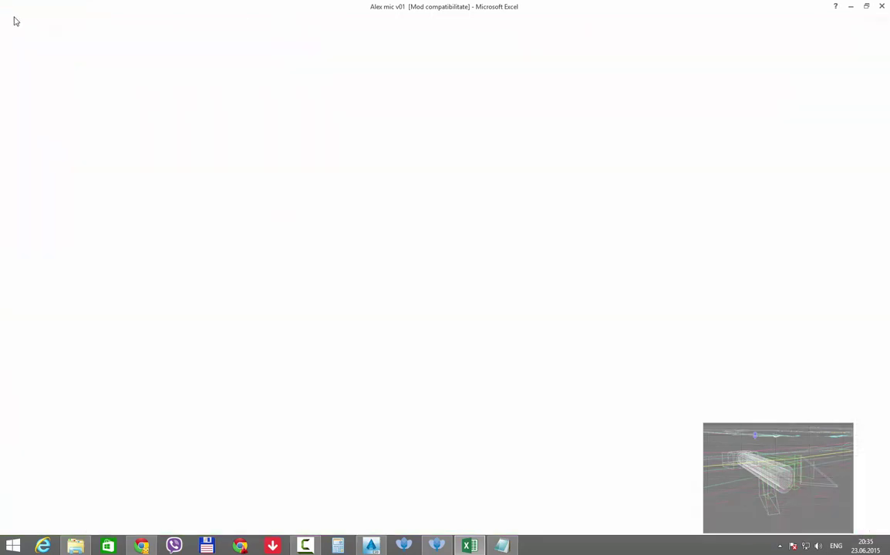
click(16, 256)
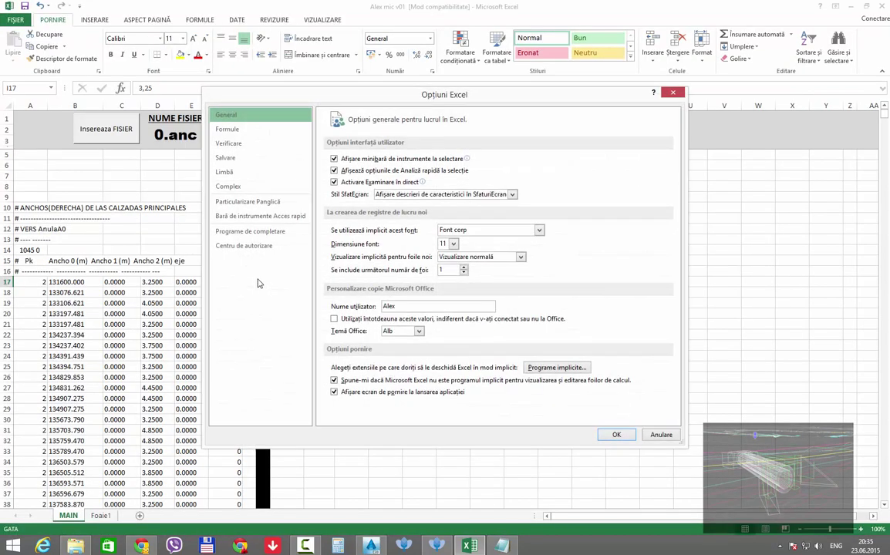
click(236, 188)
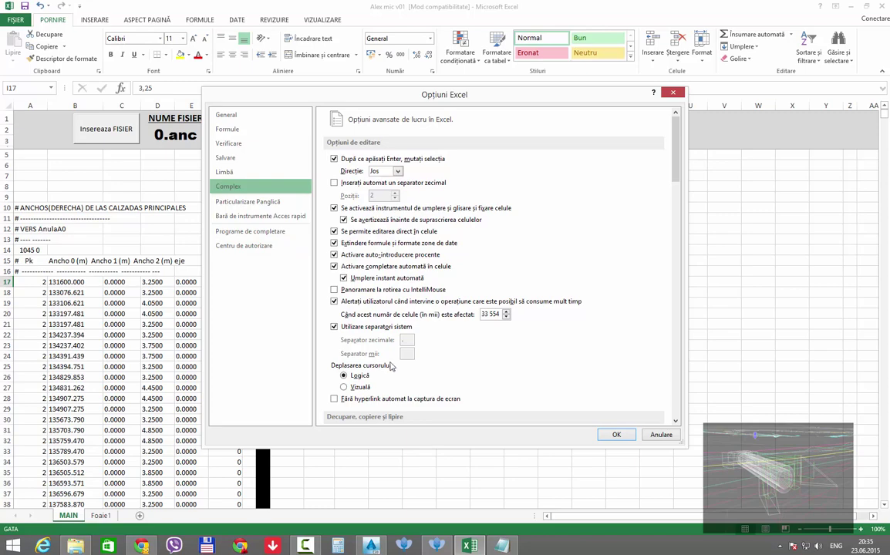
click(367, 329)
click(614, 434)
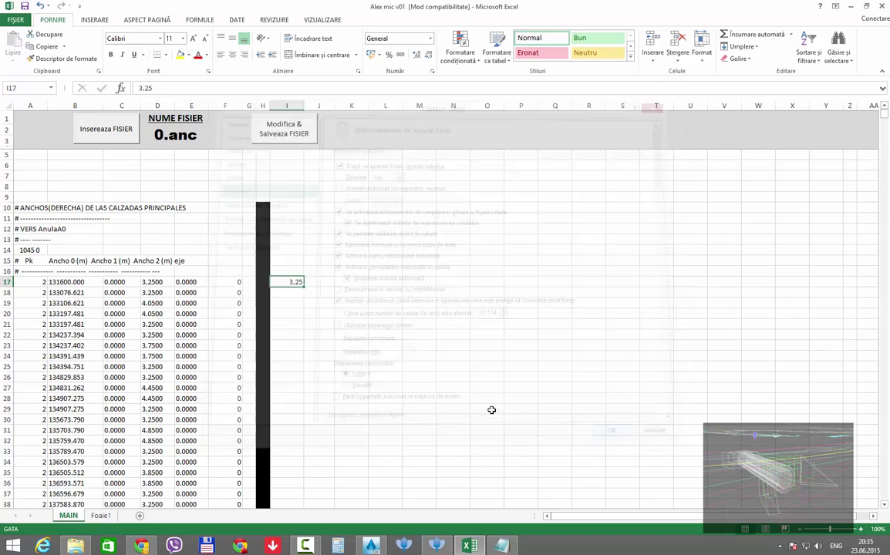
click(358, 273)
click(292, 281)
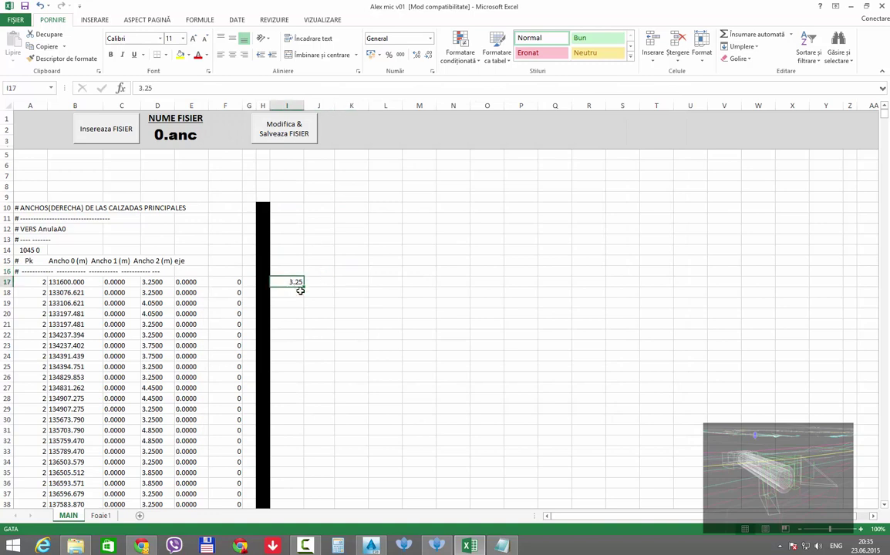
Enter =D17-3.25 in I17 and fill it down column I.
text(=)
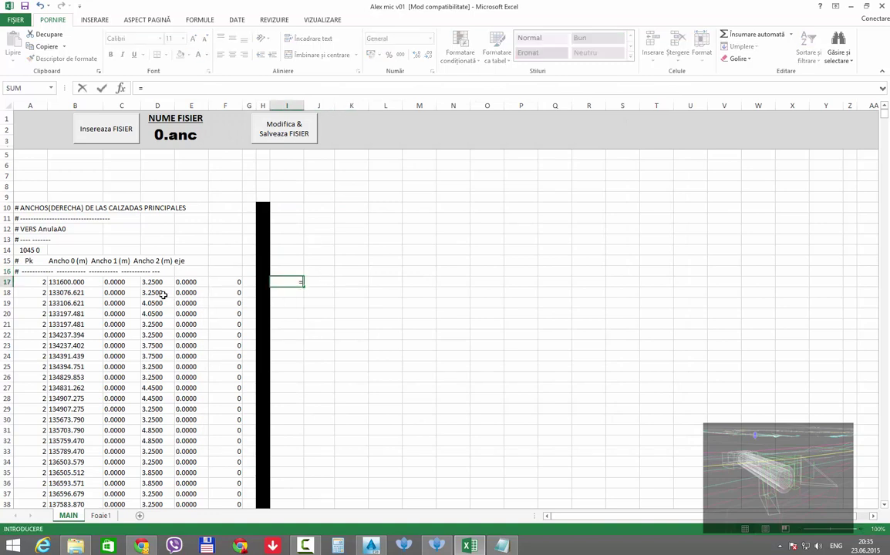
click(153, 281)
text(-3.25)
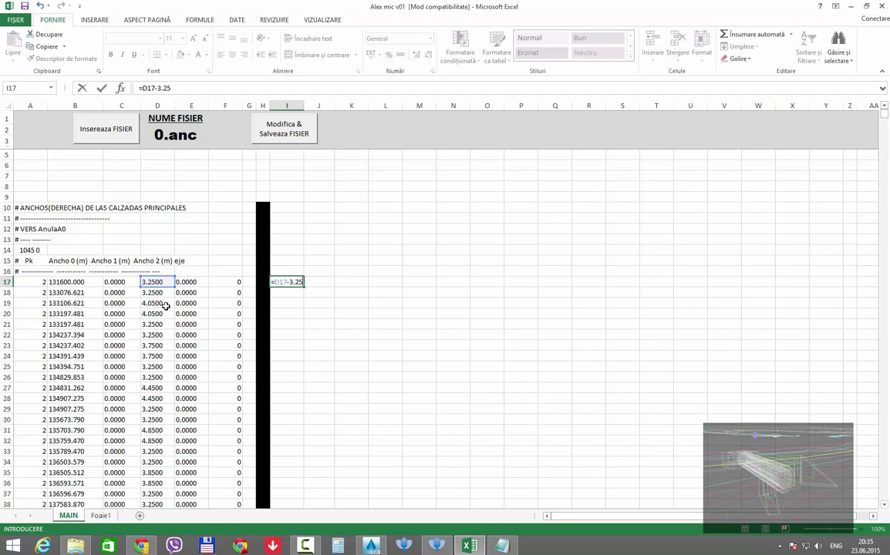
key(Return)
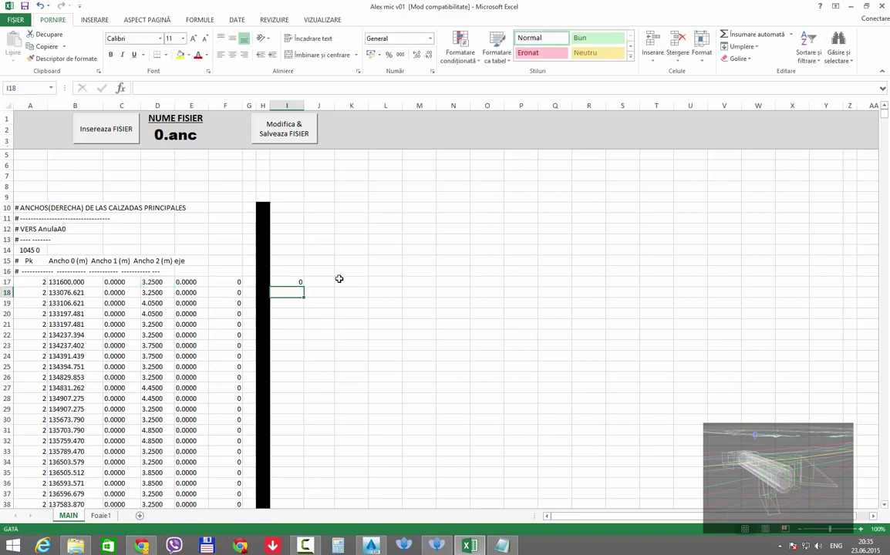
click(294, 280)
double_click(303, 286)
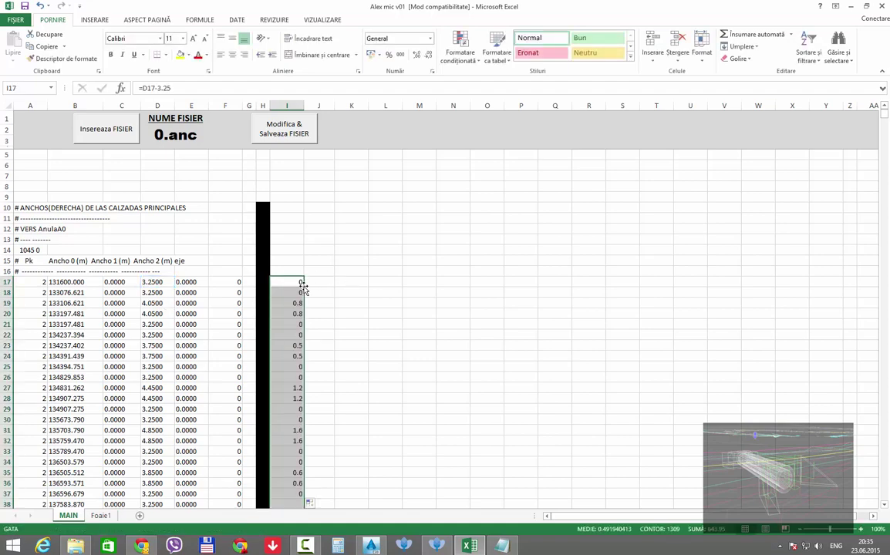
Delete the leftover values in H1324:I1325 below the last width row.
scroll(354, 334, down, 14)
scroll(441, 314, down, 10)
scroll(441, 313, down, 10)
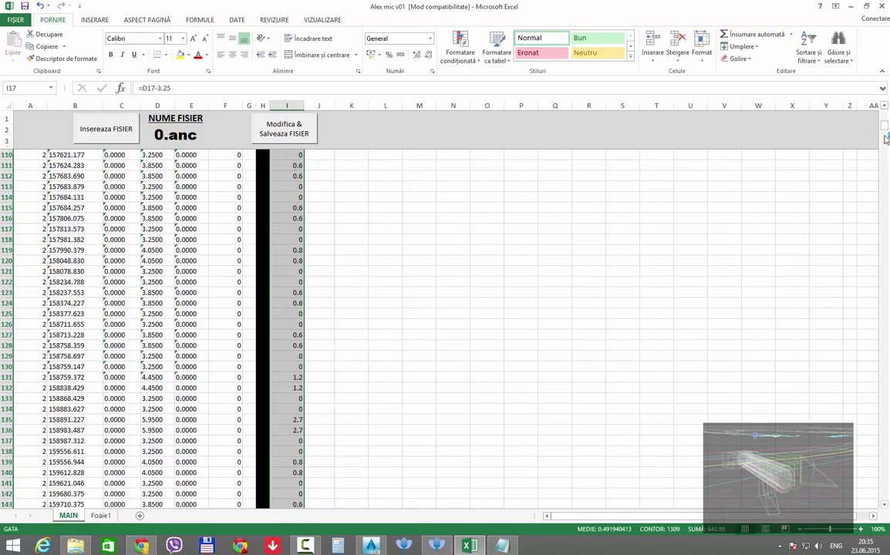
mouse_move(884, 125)
mouse_down()
mouse_move(884, 277)
mouse_move(885, 260)
mouse_up()
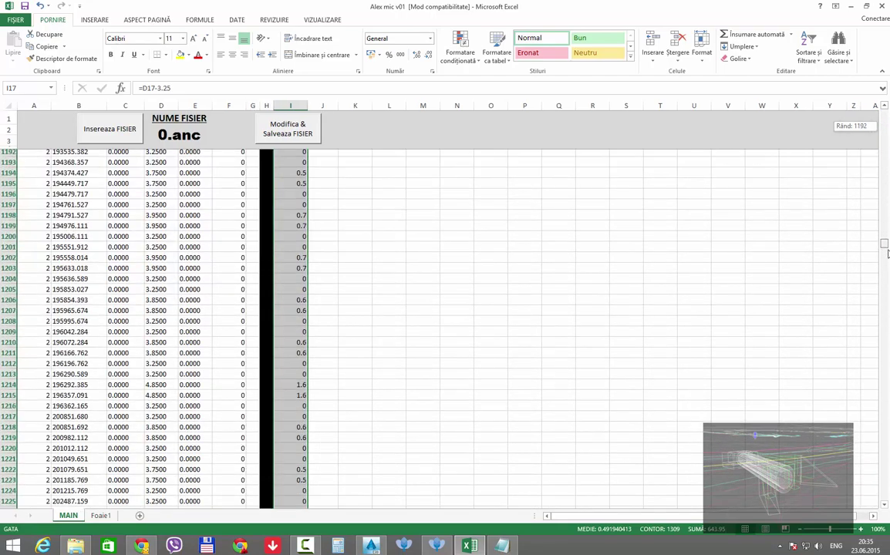
scroll(331, 353, up, 3)
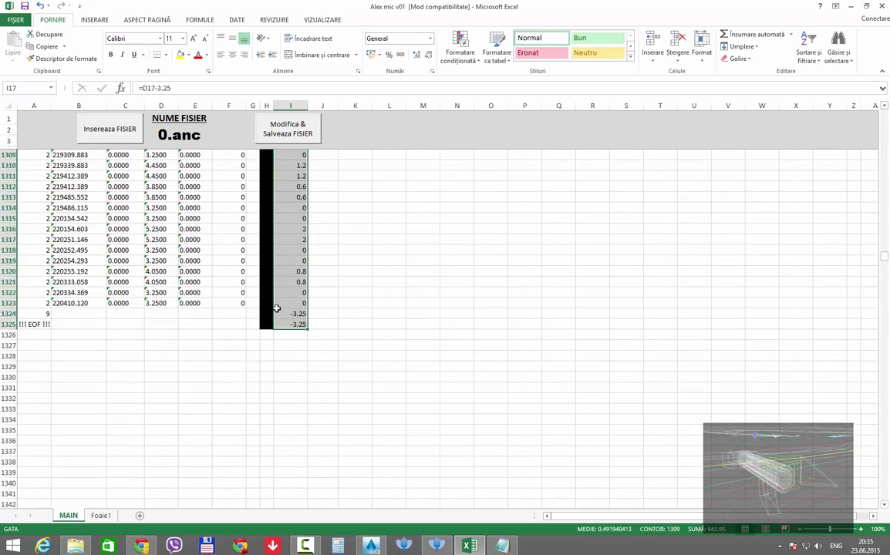
mouse_move(266, 303)
mouse_down()
mouse_move(297, 319)
mouse_move(290, 327)
mouse_up()
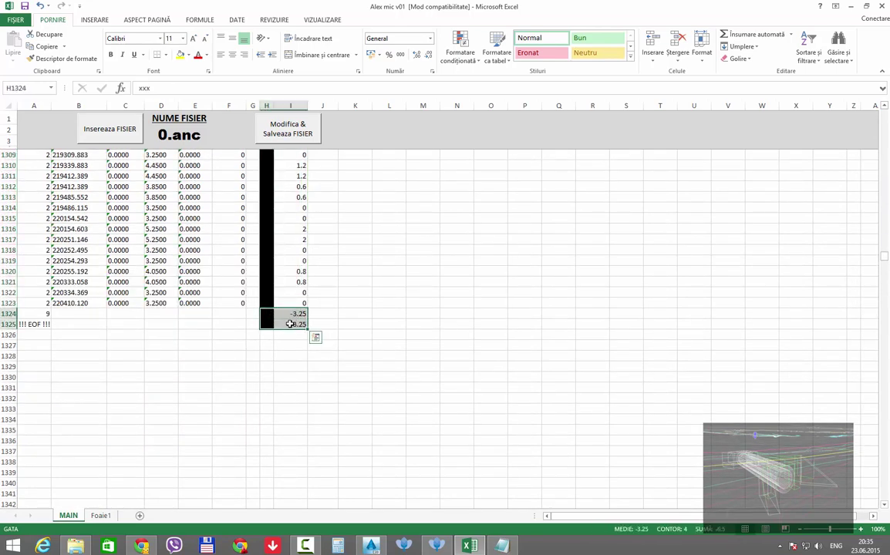
key(Delete)
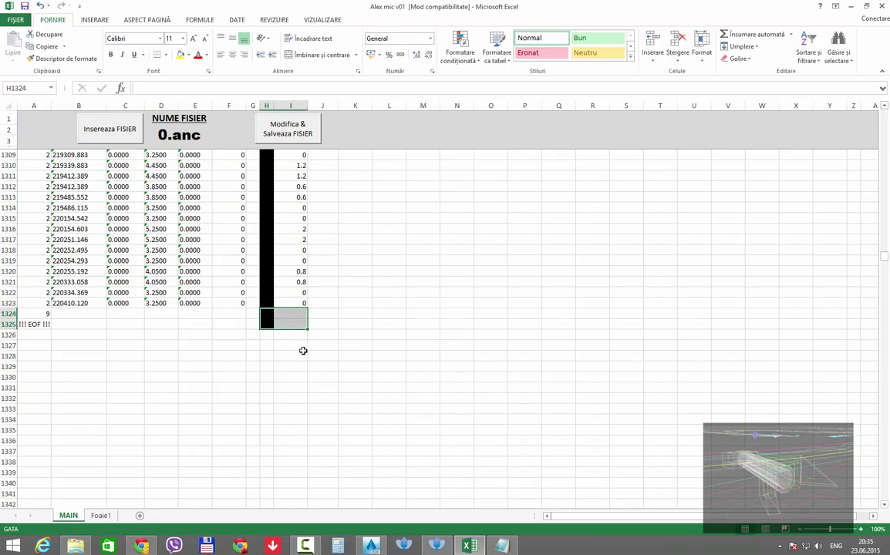
Verify a column D width against the I1323 result, then return to I17.
scroll(303, 350, up, 1)
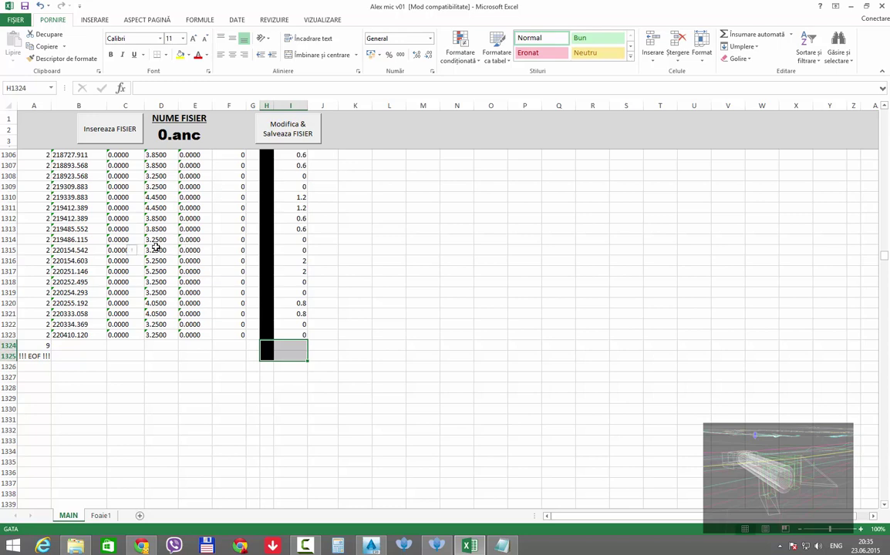
click(157, 249)
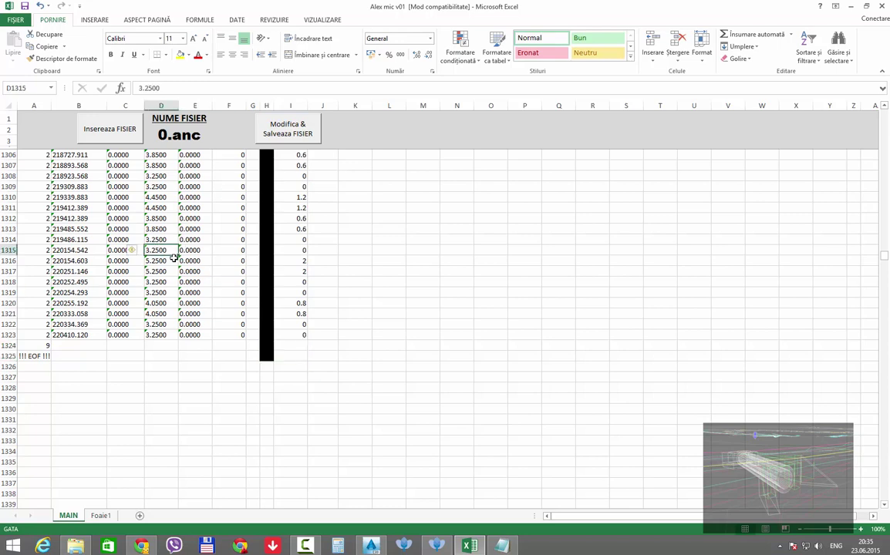
click(299, 334)
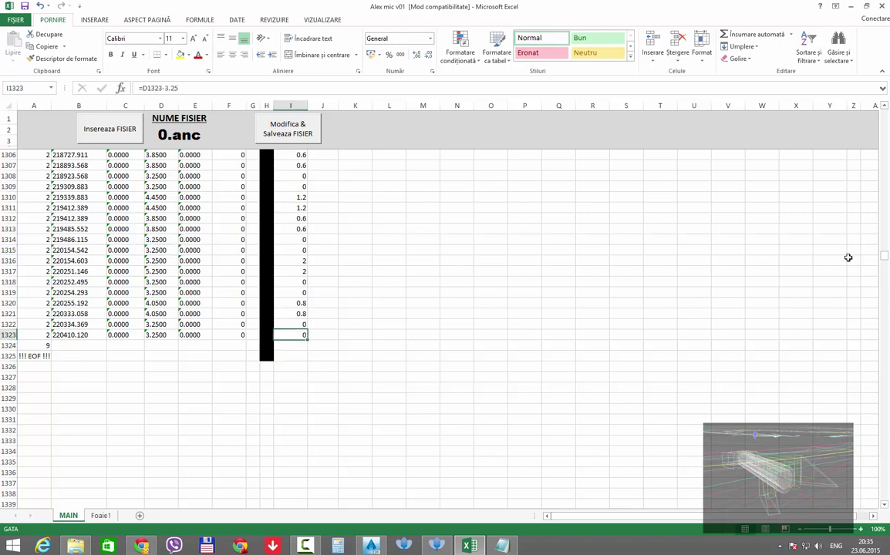
drag(885, 242, 884, 112)
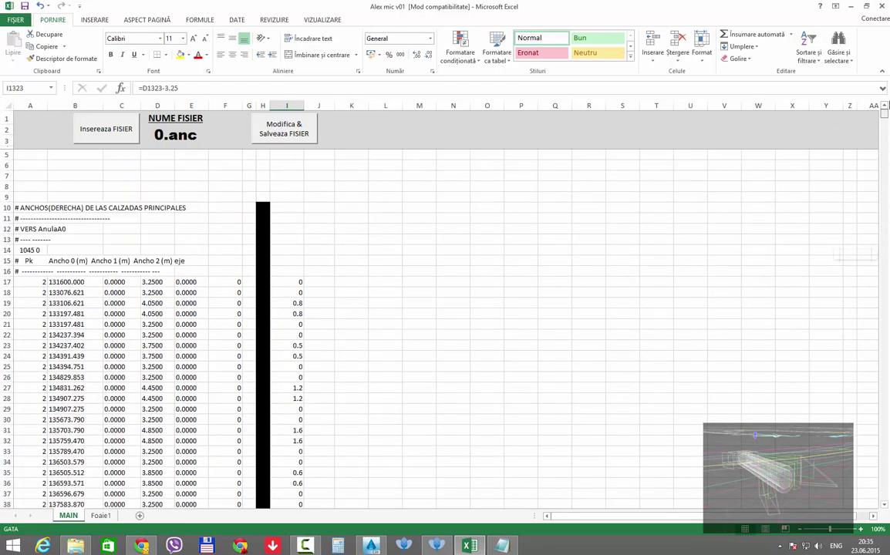
click(288, 282)
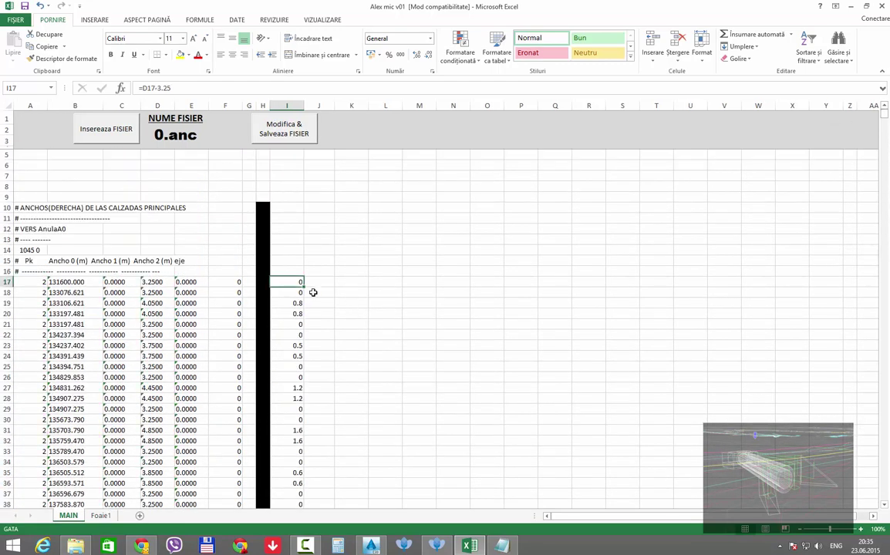
Scan column I down to the gap between the right and left width sections.
key(ctrl+shift+Down)
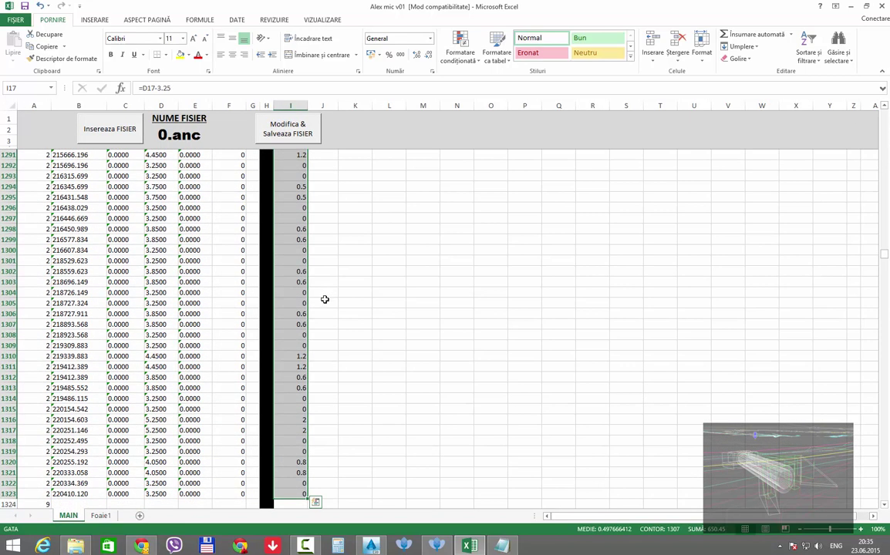
scroll(316, 359, up, 6)
scroll(308, 363, up, 6)
scroll(304, 363, up, 6)
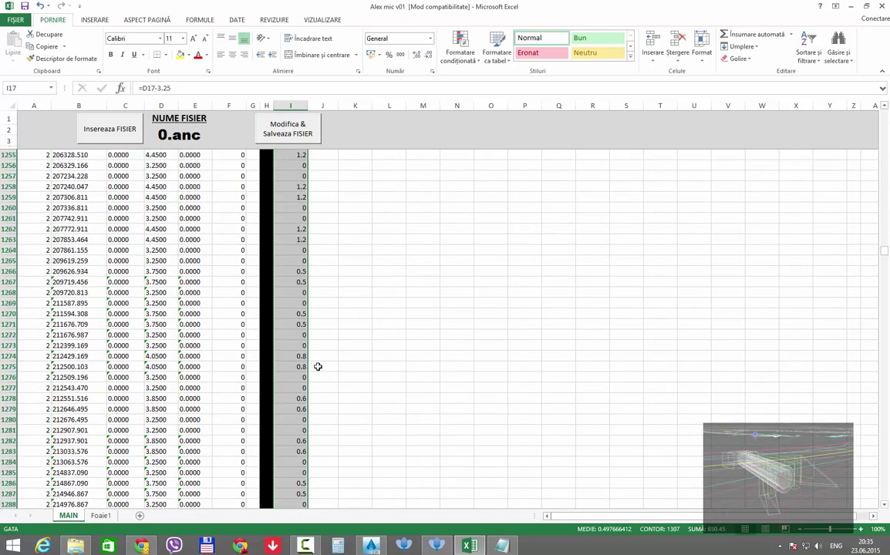
scroll(317, 367, up, 5)
scroll(747, 331, down, 3)
scroll(745, 338, down, 3)
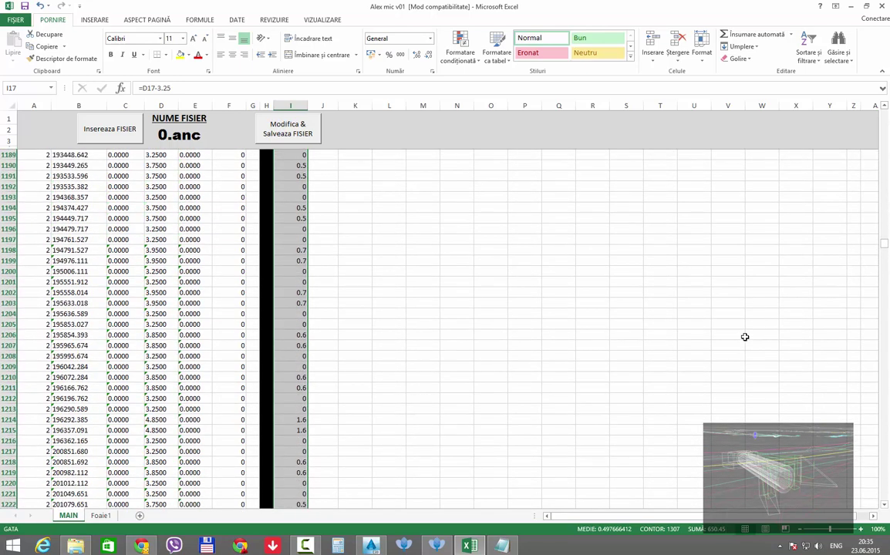
scroll(740, 338, down, 3)
scroll(741, 337, down, 4)
scroll(741, 336, down, 12)
scroll(741, 337, down, 10)
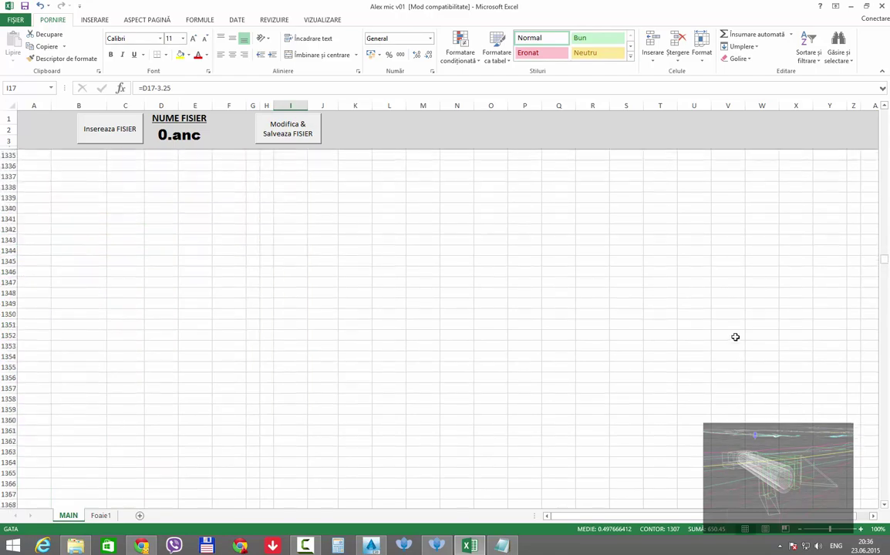
scroll(742, 338, up, 4)
scroll(741, 337, up, 6)
drag(884, 255, 883, 189)
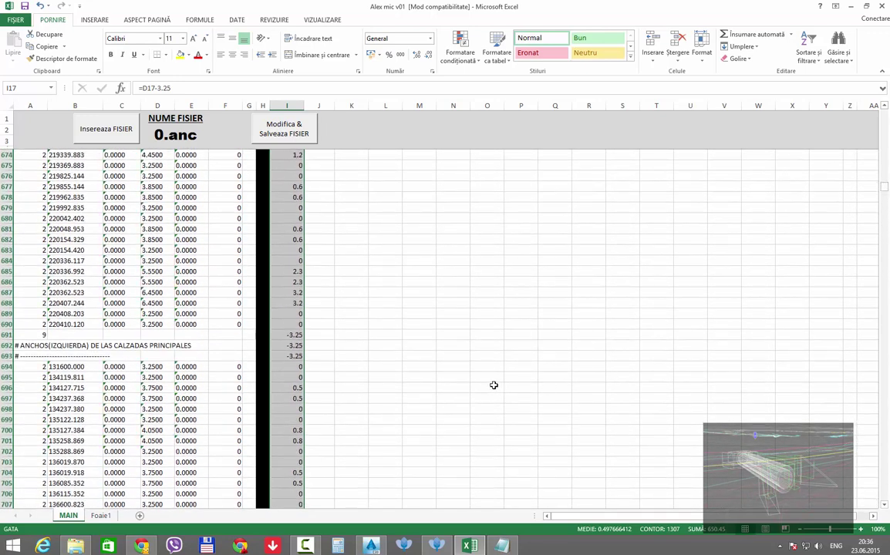
Clear the stray -3.25 results in I691:I693 and return to I17.
click(294, 336)
drag(292, 347, 292, 359)
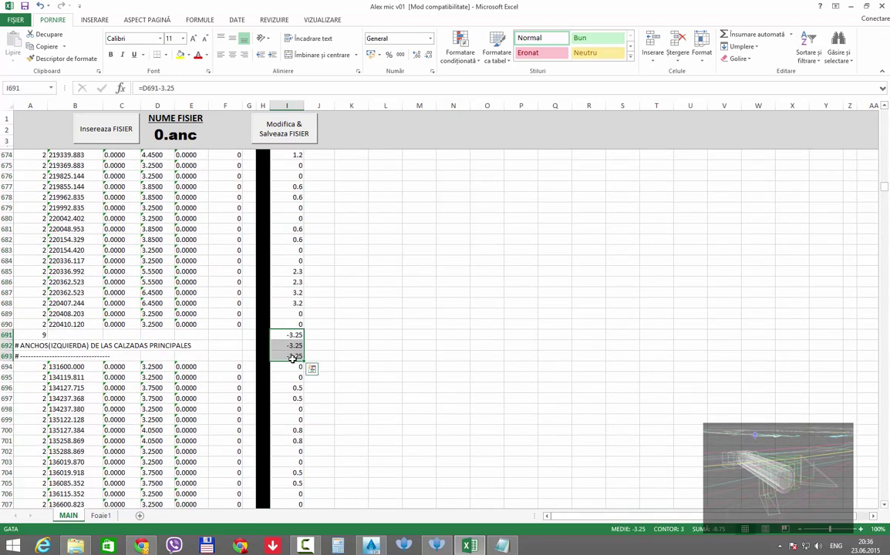
key(Delete)
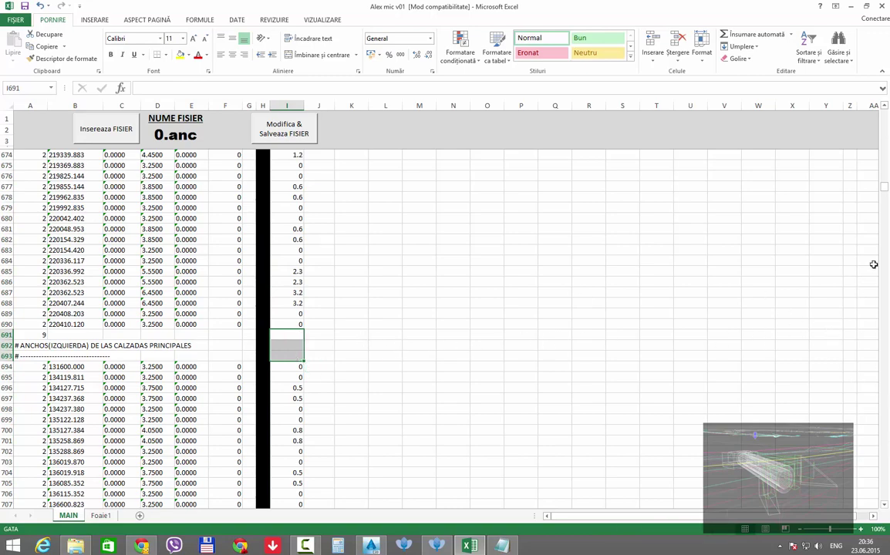
drag(885, 189, 882, 108)
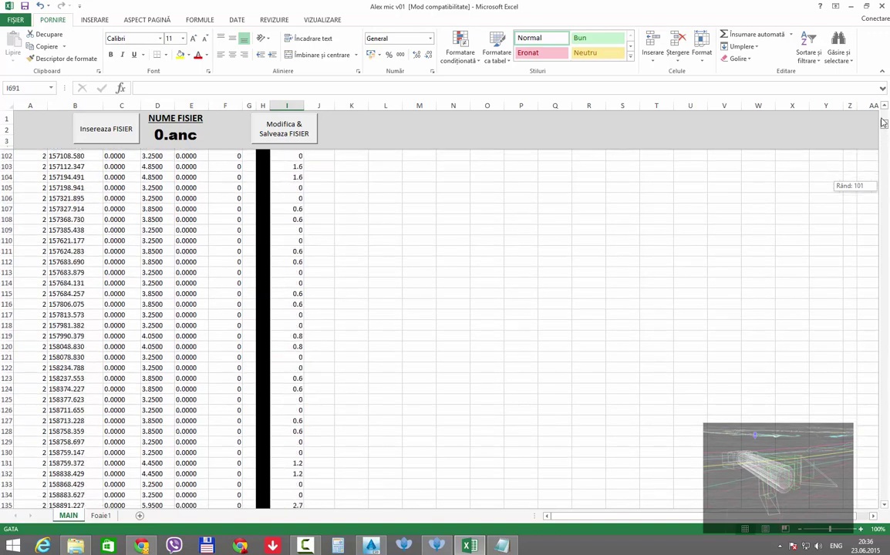
click(290, 278)
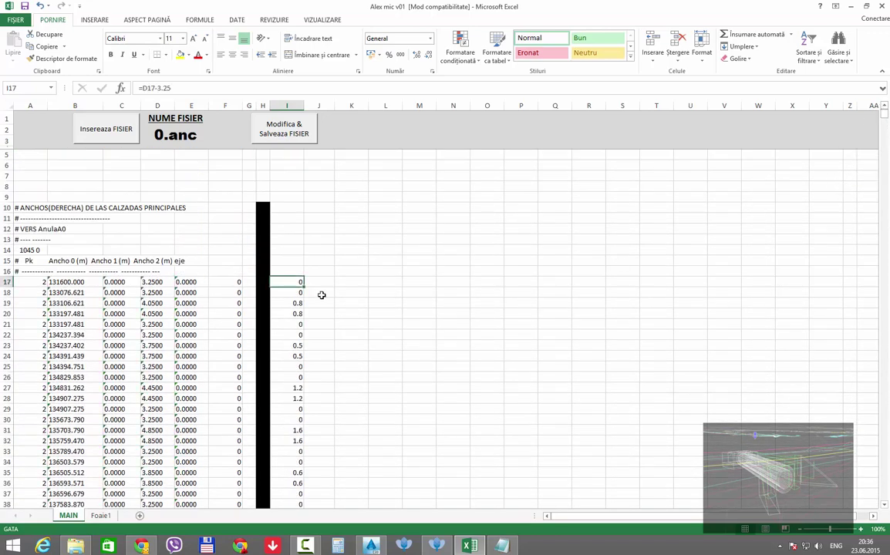
Copy I17:I1323 and paste it as values into column C from C17.
drag(302, 500, 302, 509)
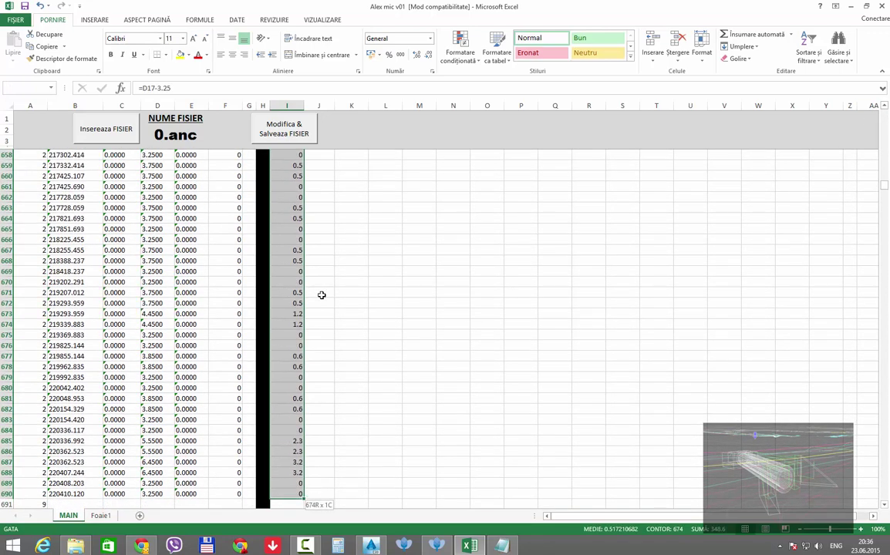
key(ctrl+shift+Down)
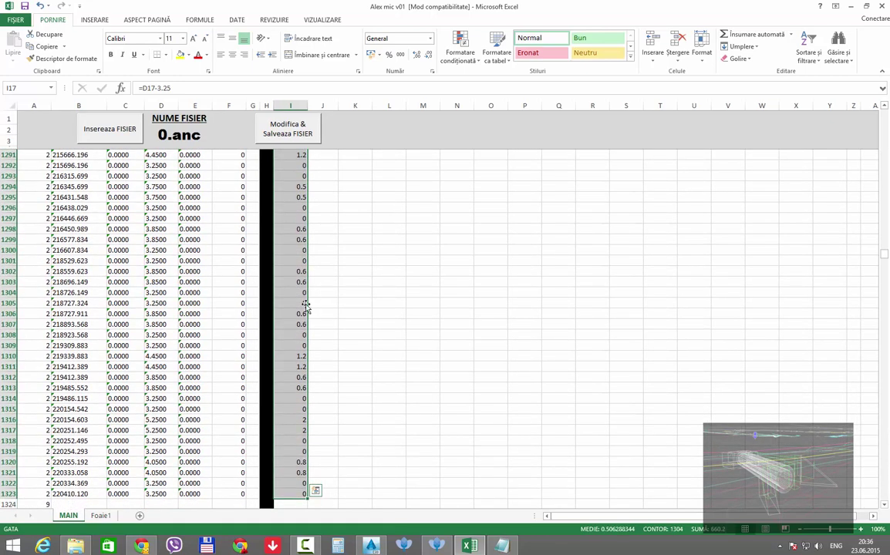
right_click(293, 321)
click(317, 340)
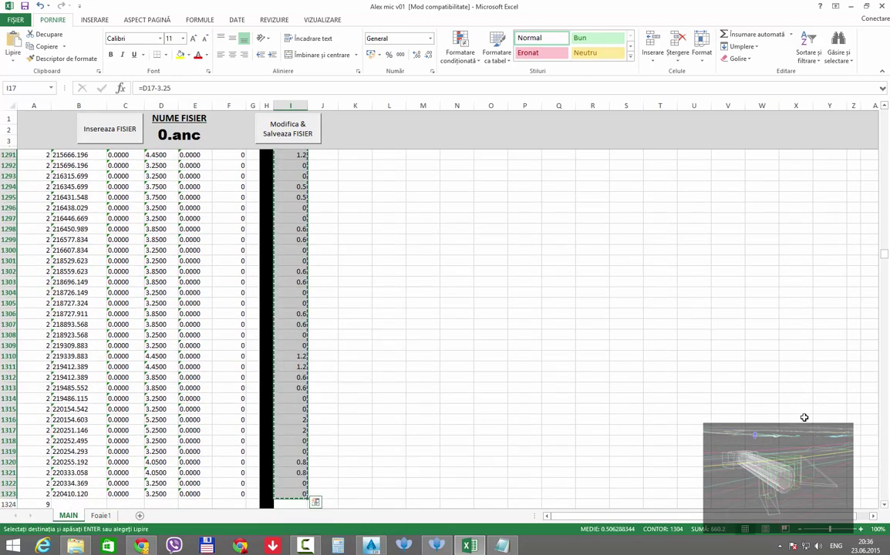
drag(884, 252, 884, 111)
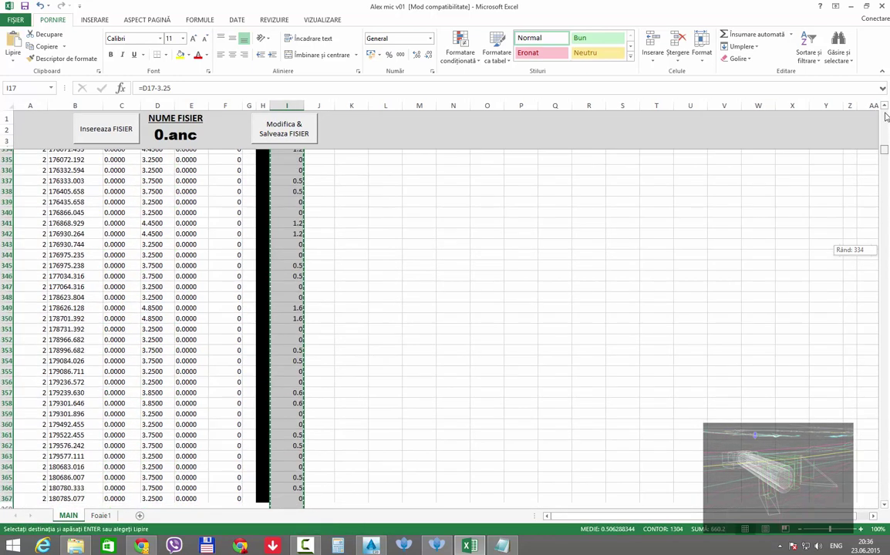
right_click(115, 283)
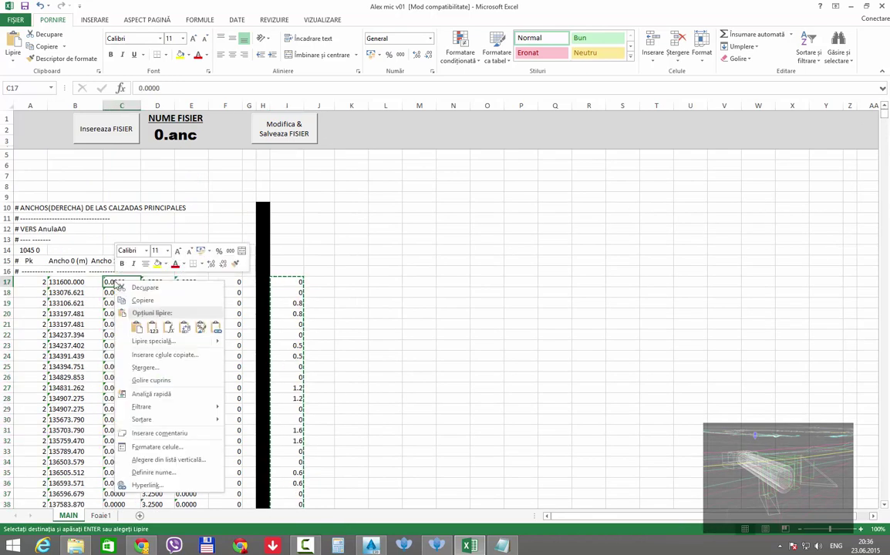
click(152, 329)
click(164, 285)
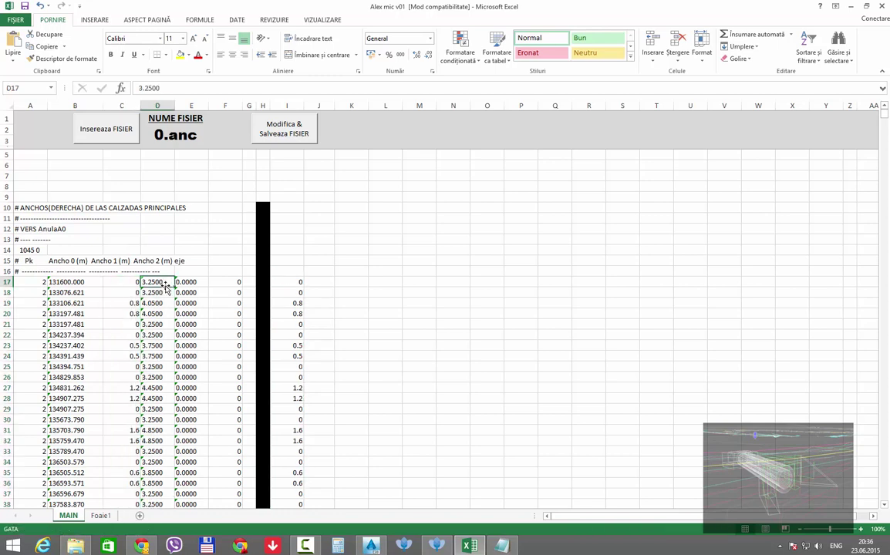
Enter 3.25 in D17 and fill it down column D's right-side widths.
text(3.25)
key(Return)
click(165, 283)
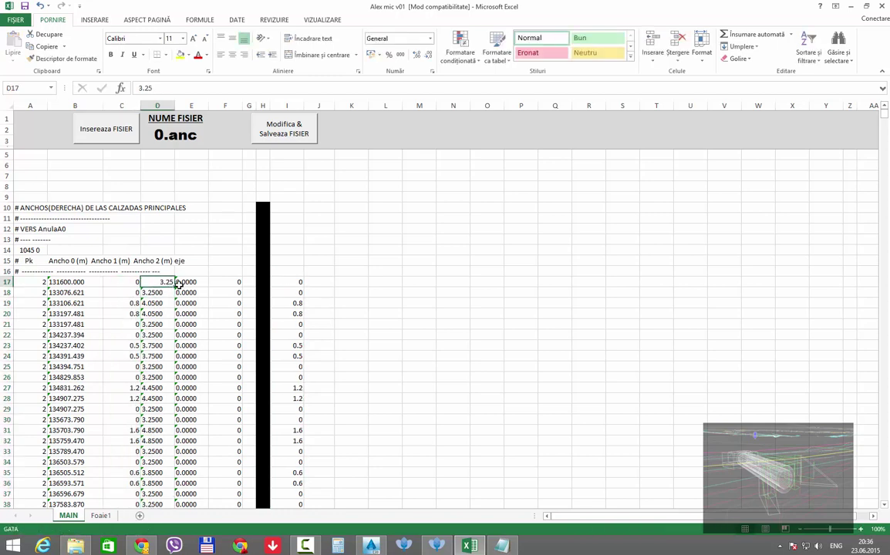
double_click(175, 286)
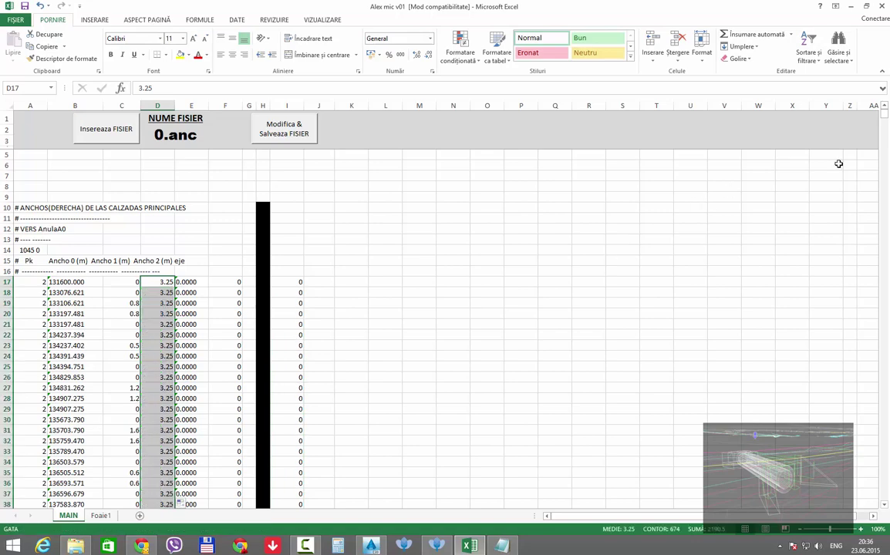
mouse_move(885, 117)
mouse_down()
mouse_move(883, 198)
mouse_move(884, 190)
mouse_up()
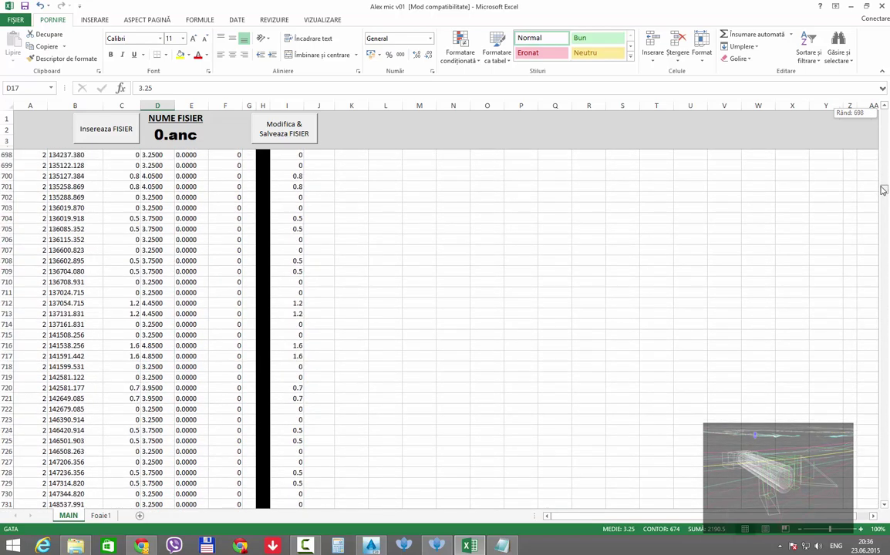
Fill 3.25 down column D's left-side widths from D694 through row 1323.
click(157, 369)
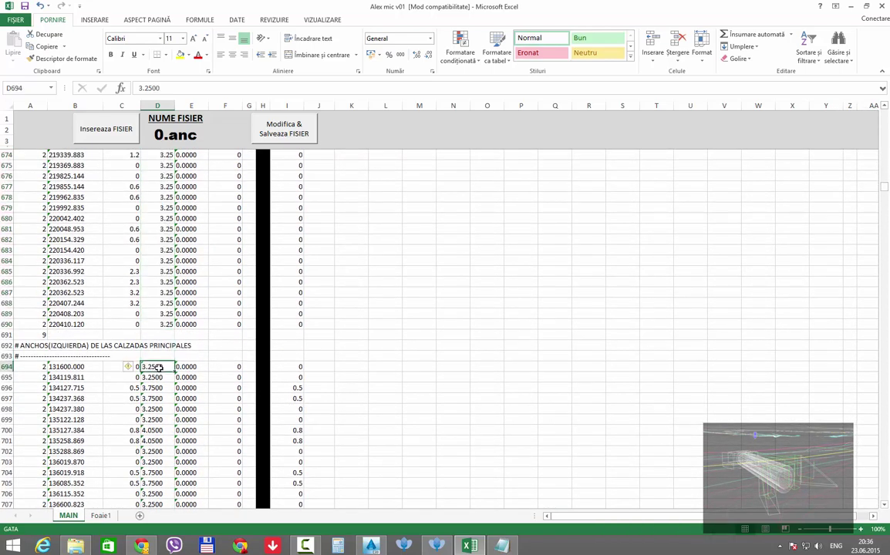
double_click(158, 368)
key(Return)
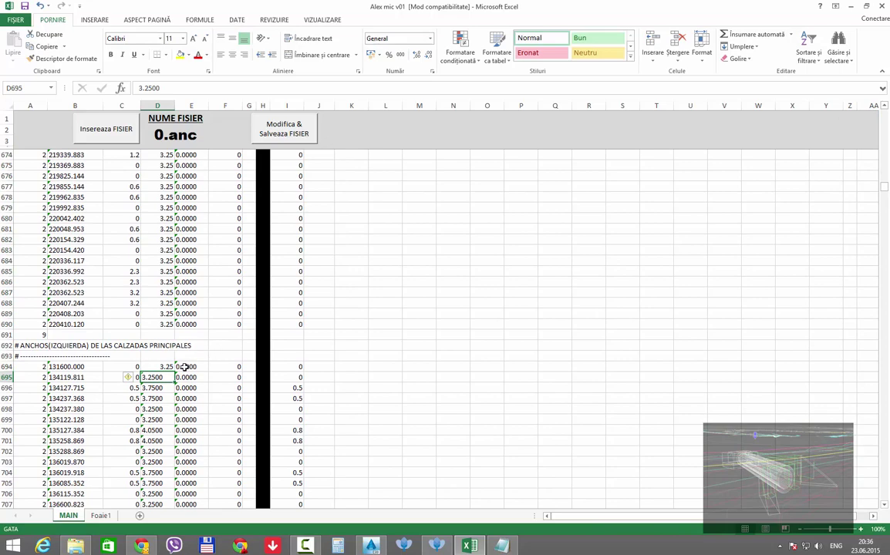
key(Up)
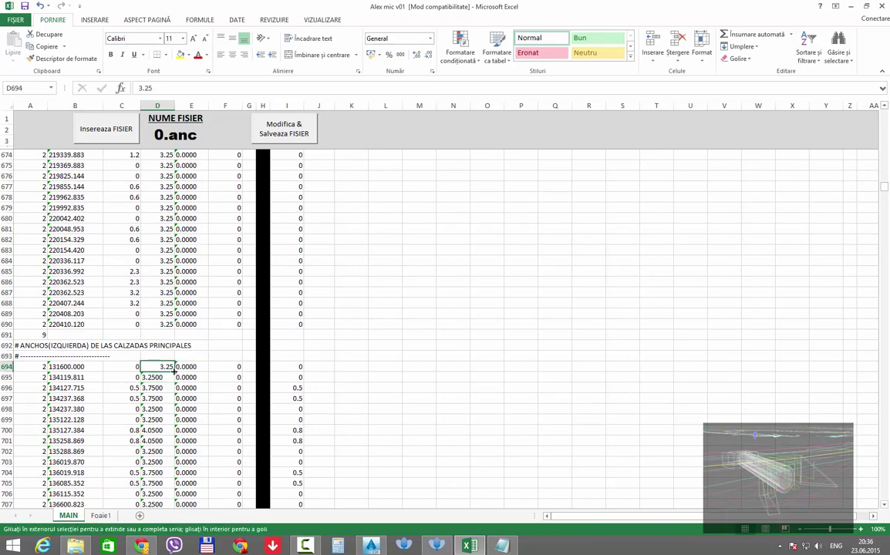
double_click(175, 371)
mouse_move(876, 187)
mouse_down()
mouse_move(868, 345)
mouse_move(845, 255)
mouse_up()
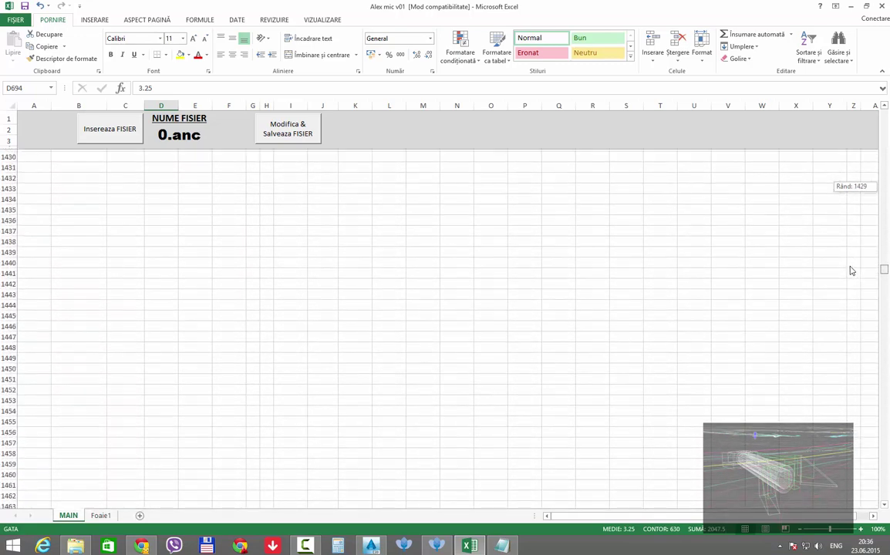
scroll(528, 404, down, 11)
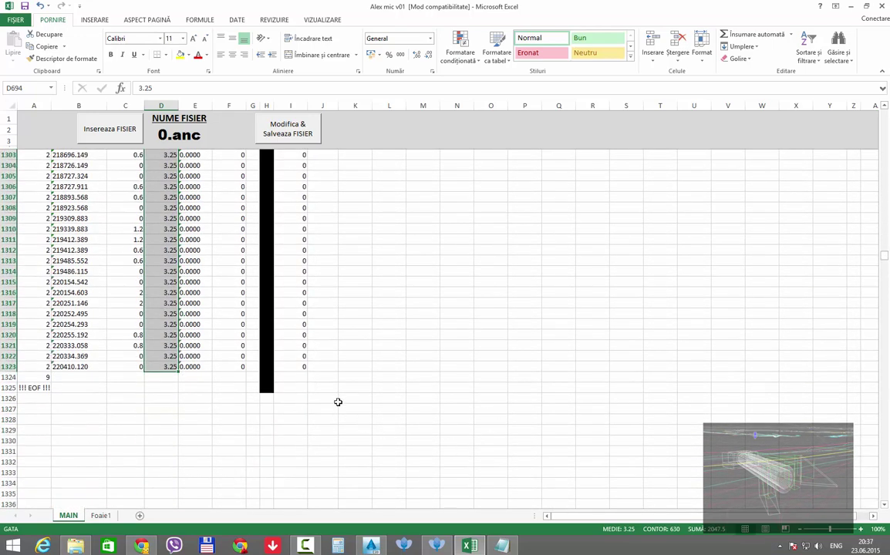
scroll(338, 402, up, 7)
Change the output name from 0.anc to 01.anc and run Modifica & Salveaza FISIER.
double_click(178, 135)
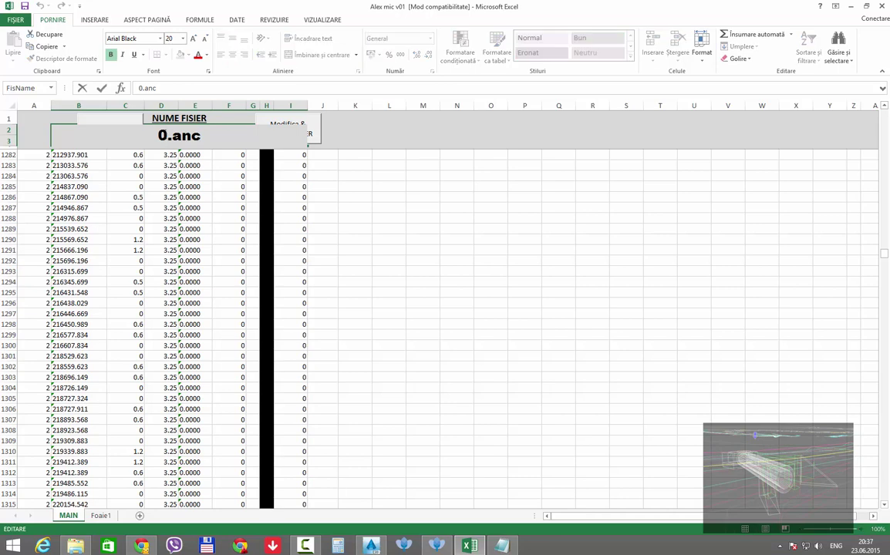
text(1)
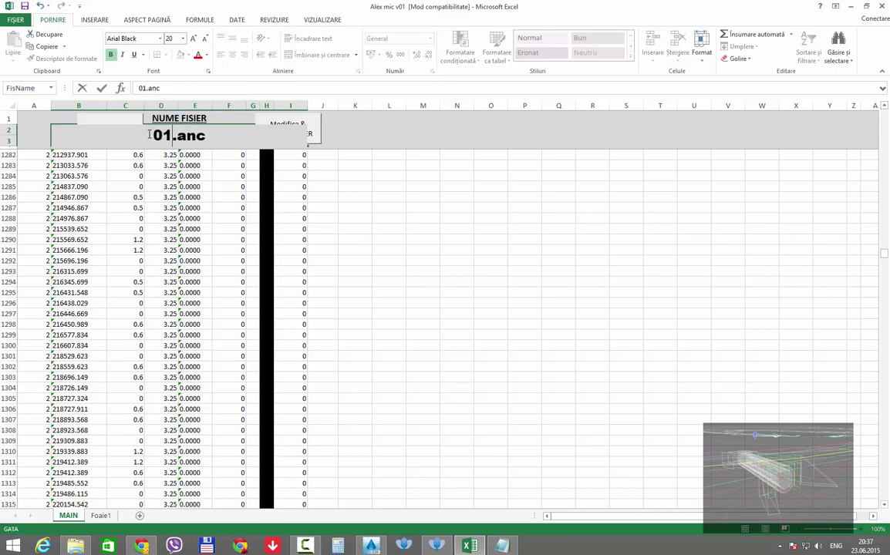
key(Return)
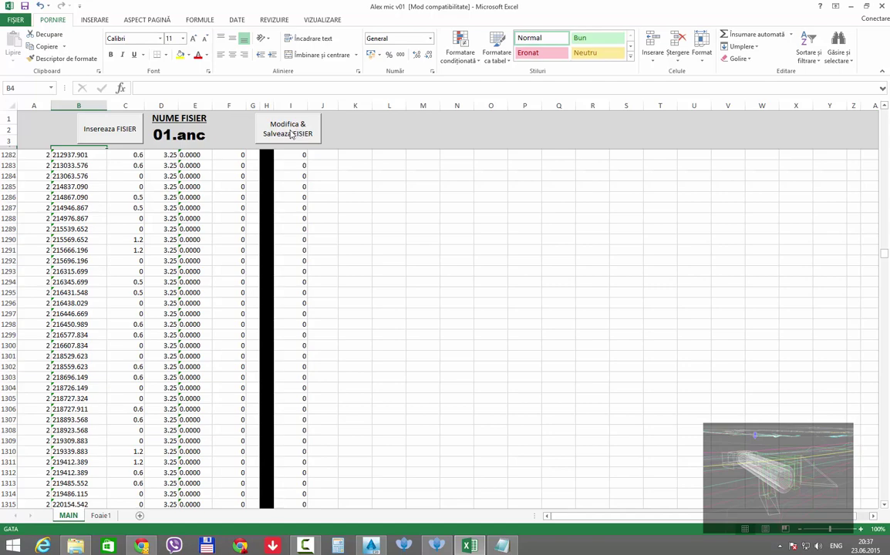
click(292, 132)
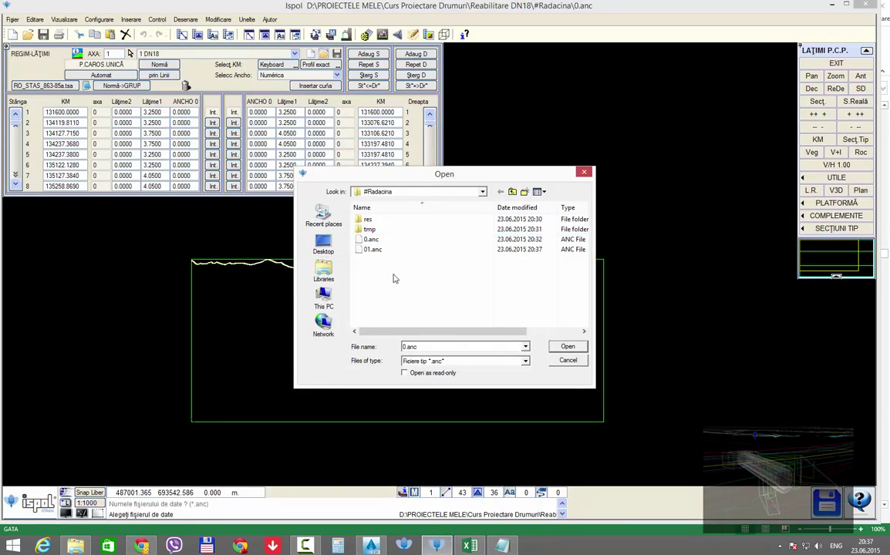
Refresh the Open dialog's file list and load 01.anc into the Lățimi table.
right_click(393, 275)
click(430, 319)
double_click(373, 249)
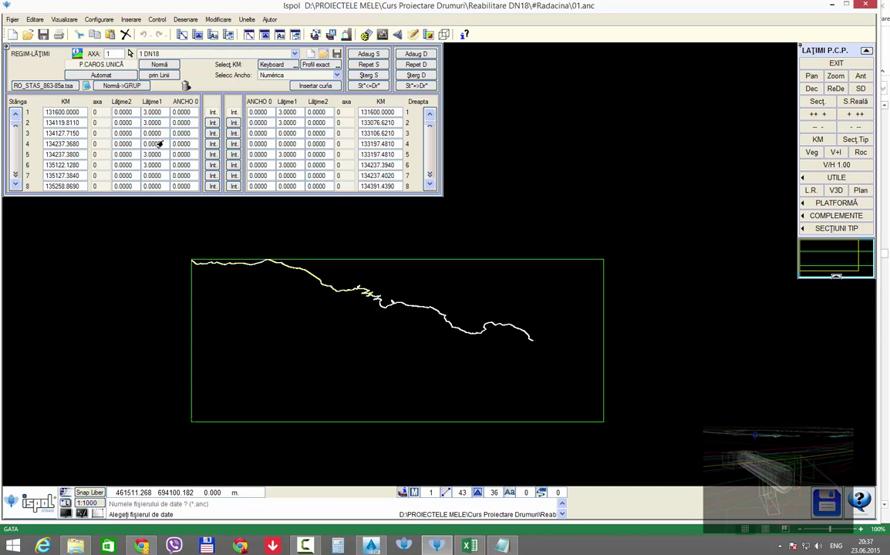
Review the loaded widths for axis DN18, then return to the Excel workbook.
scroll(158, 143, down, 2)
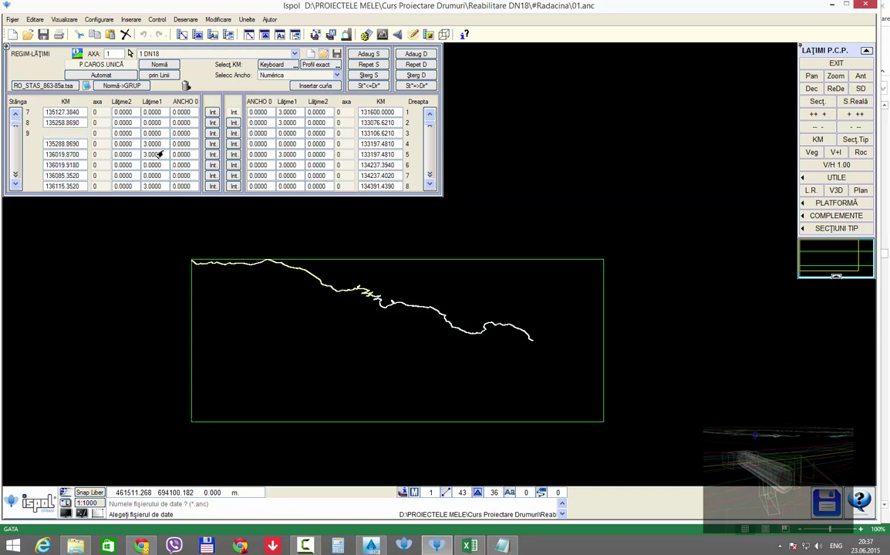
scroll(158, 155, down, 2)
scroll(158, 154, down, 3)
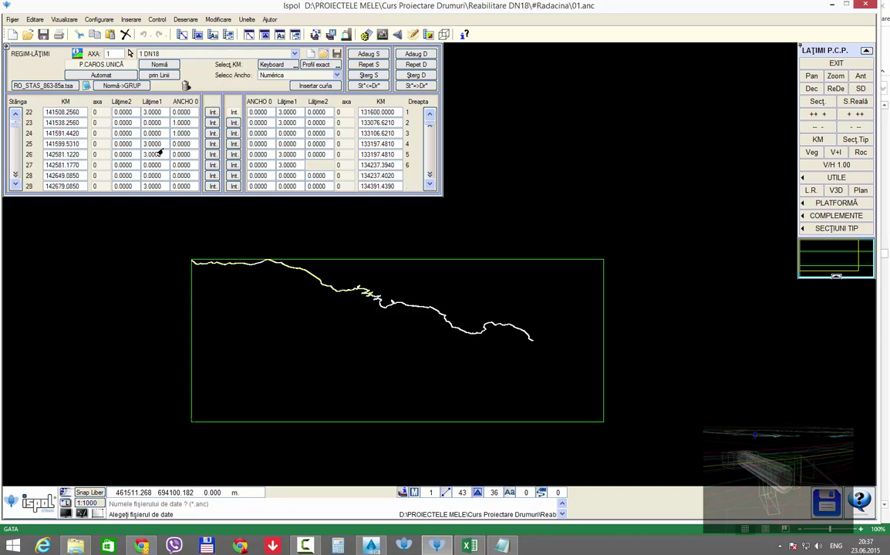
scroll(158, 154, up, 2)
scroll(158, 154, up, 2)
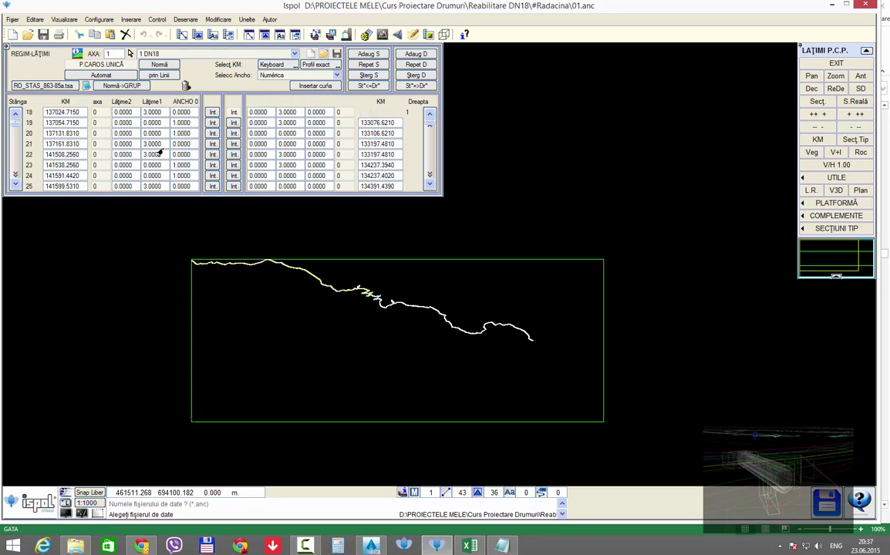
scroll(158, 153, down, 3)
scroll(158, 152, down, 3)
scroll(158, 152, down, 4)
scroll(158, 153, down, 2)
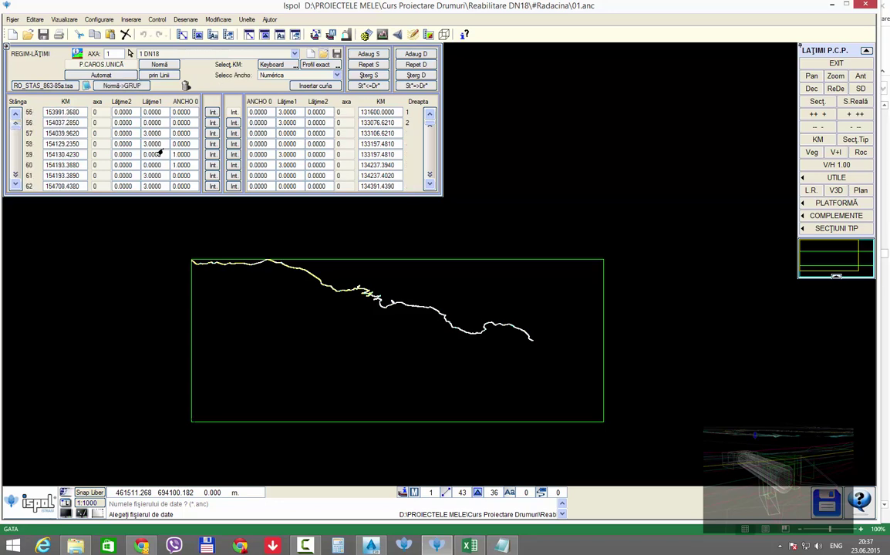
scroll(158, 153, down, 4)
scroll(158, 153, down, 4)
scroll(158, 153, down, 4)
scroll(158, 152, down, 3)
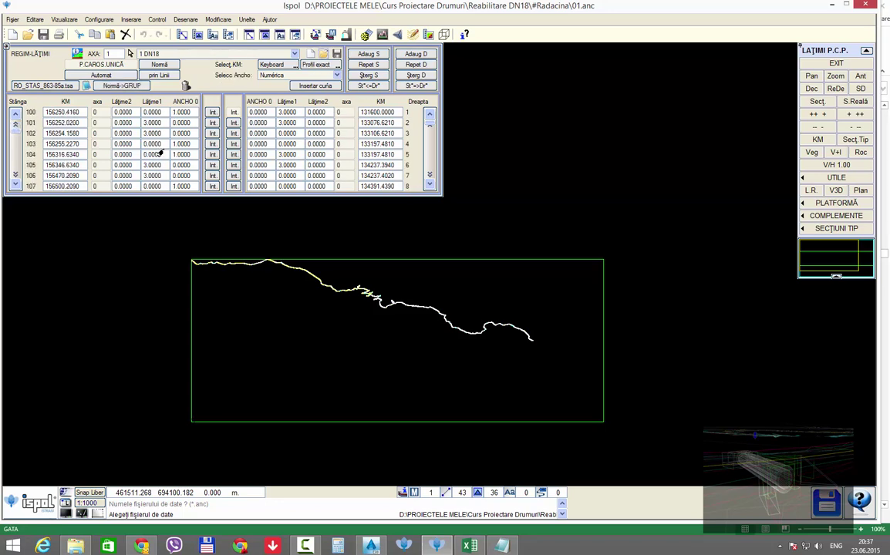
scroll(160, 152, down, 6)
scroll(160, 153, down, 4)
scroll(160, 153, down, 5)
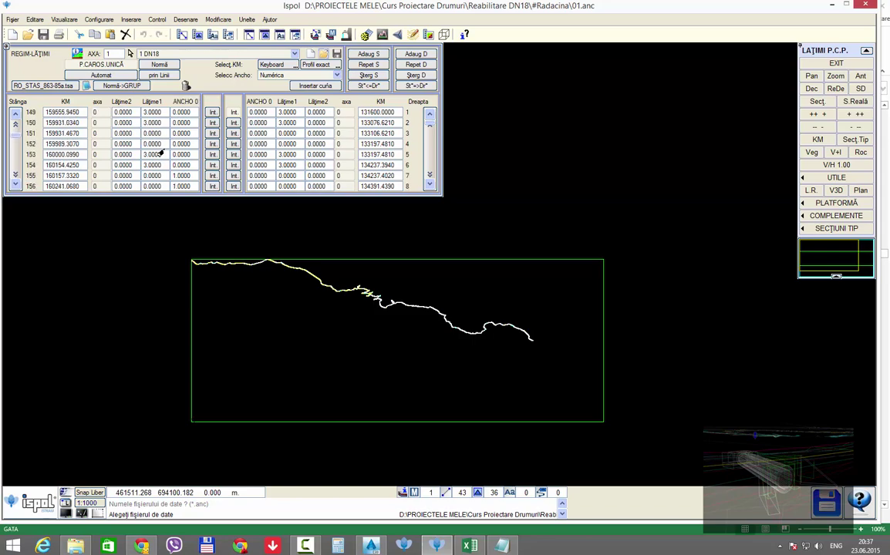
key(alt+Tab)
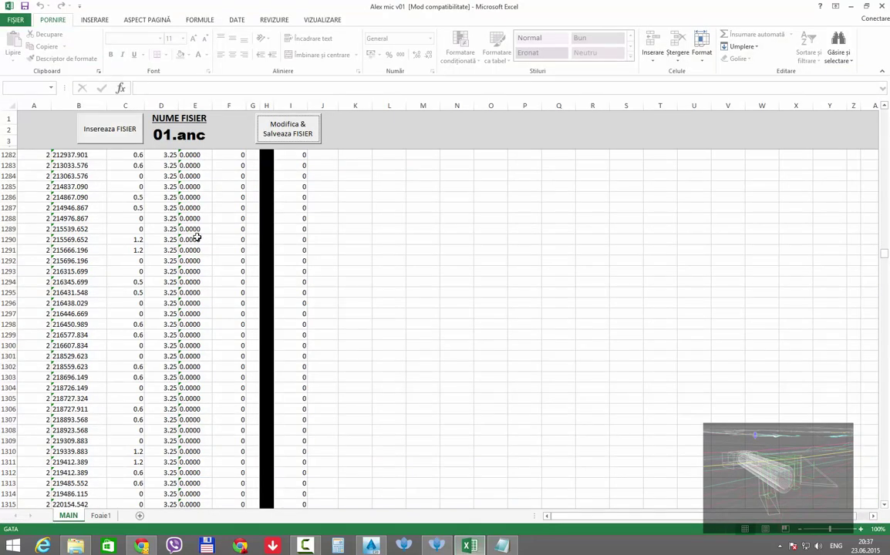
scroll(169, 224, up, 1)
scroll(171, 225, up, 2)
scroll(175, 241, up, 1)
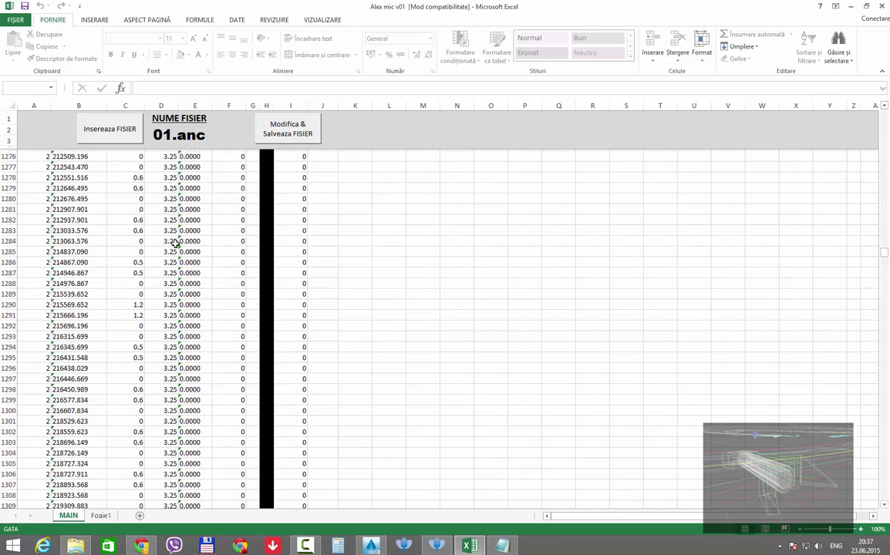
scroll(185, 251, up, 1)
scroll(193, 255, up, 5)
scroll(198, 259, up, 4)
scroll(188, 253, up, 6)
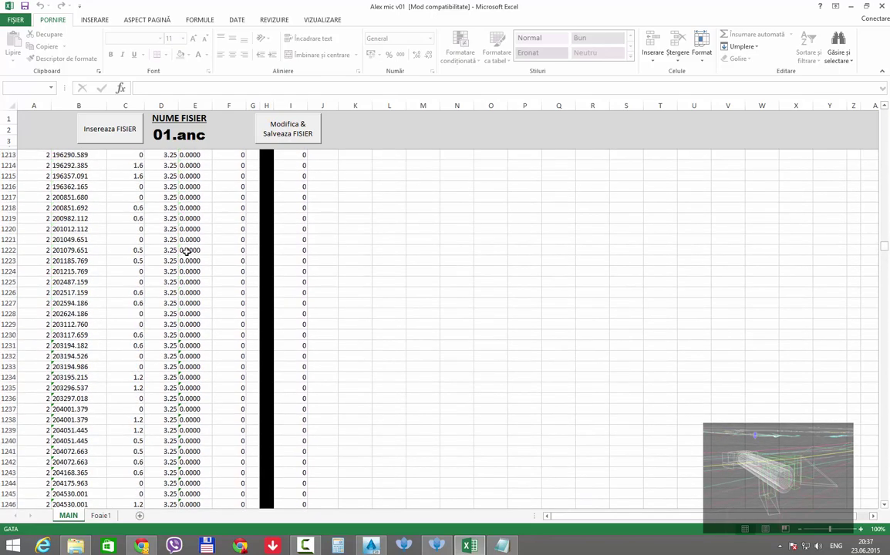
scroll(181, 246, up, 13)
scroll(178, 239, up, 10)
scroll(179, 233, up, 10)
scroll(179, 232, up, 9)
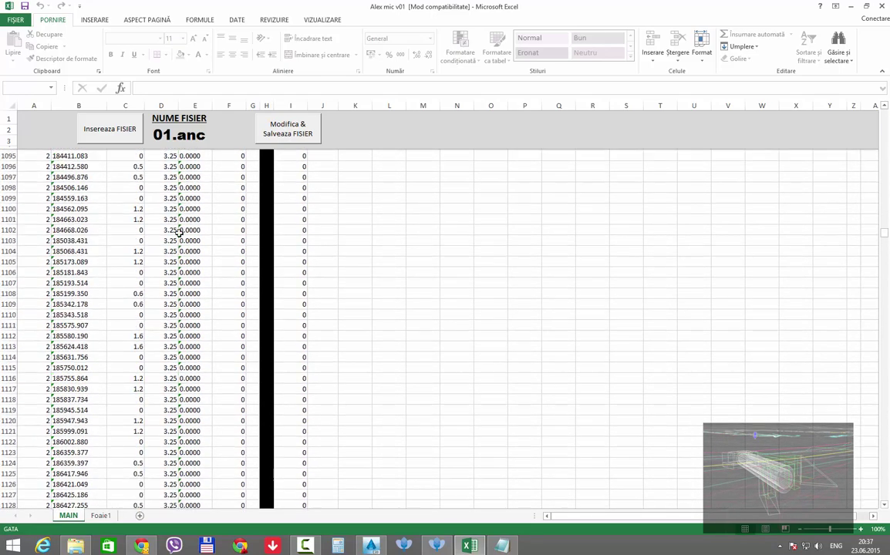
scroll(176, 231, up, 5)
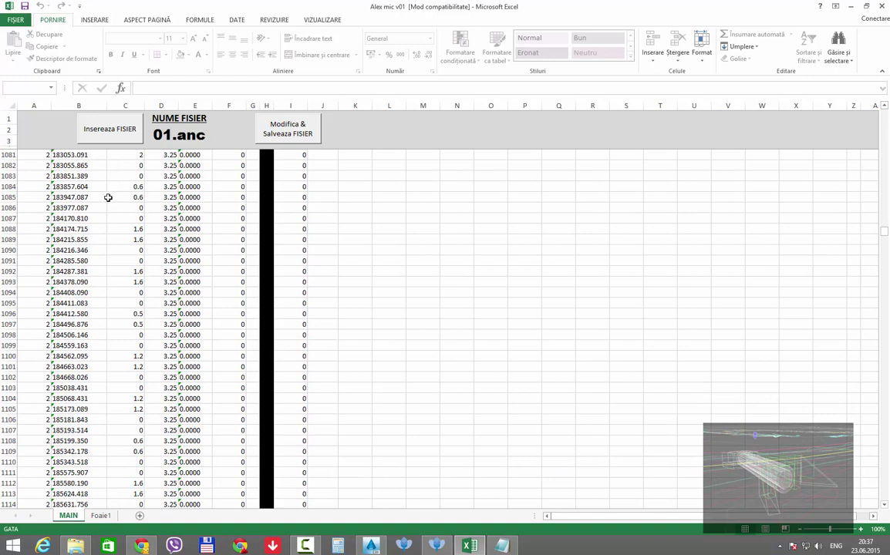
click(191, 175)
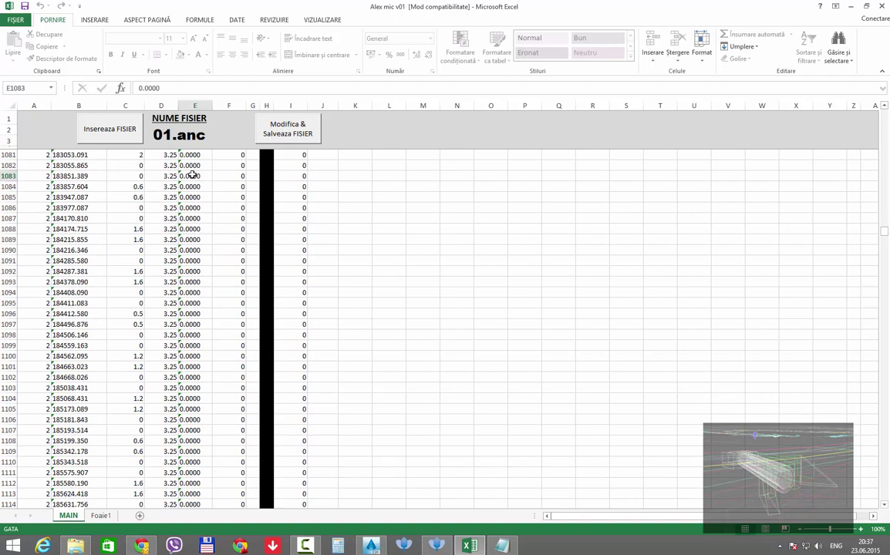
click(157, 166)
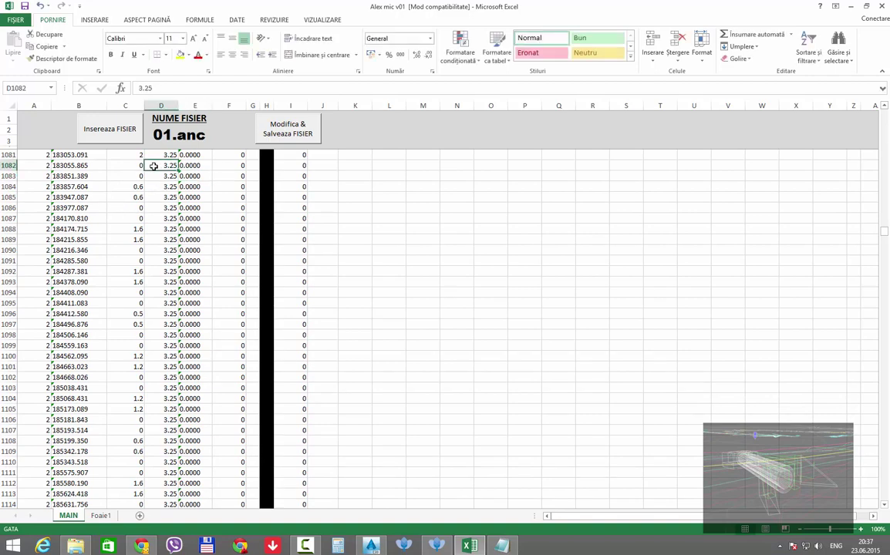
click(131, 165)
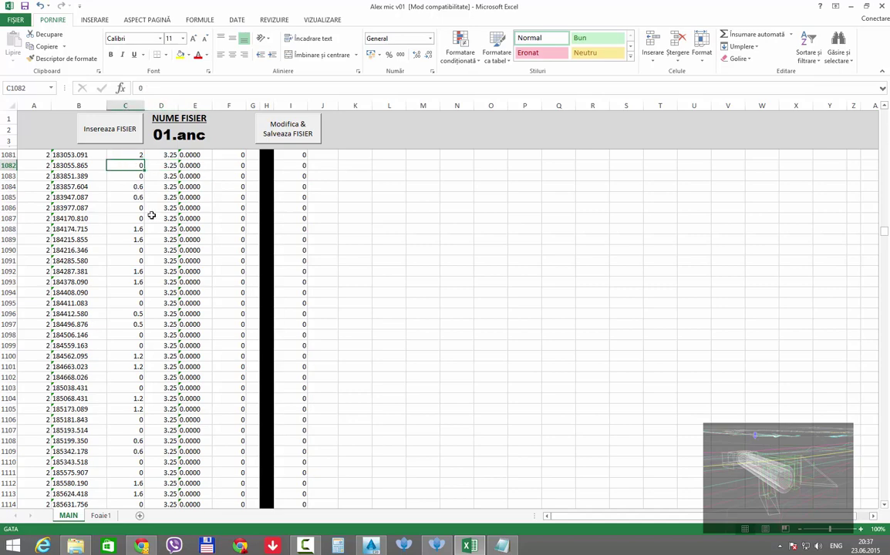
scroll(308, 289, up, 8)
scroll(447, 300, up, 12)
scroll(482, 308, up, 10)
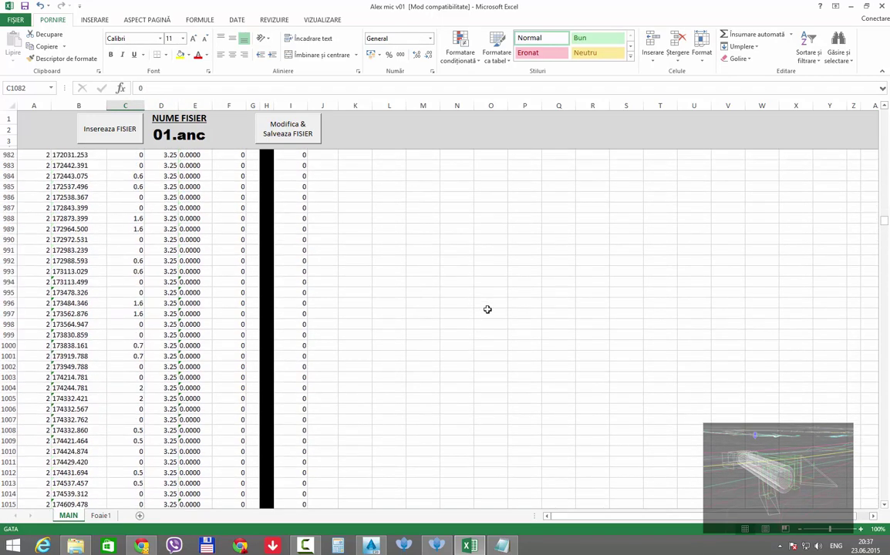
scroll(578, 331, up, 10)
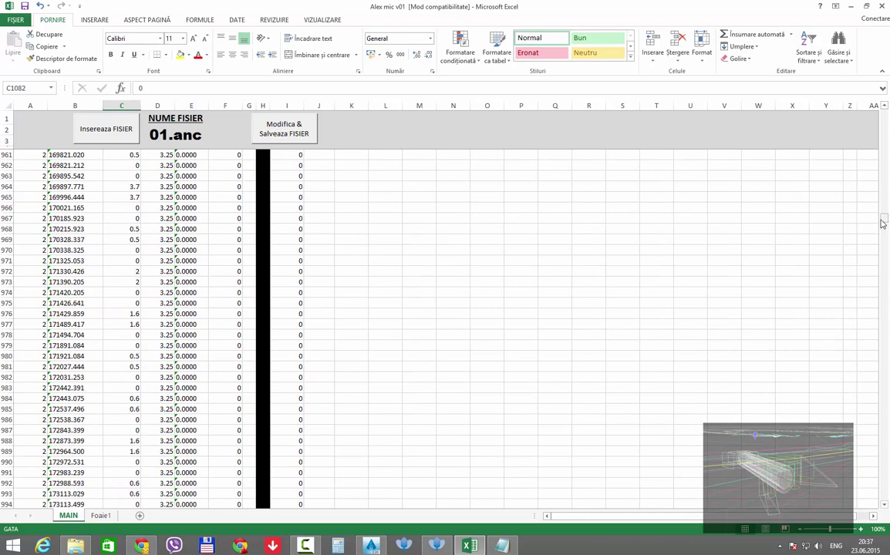
drag(883, 223, 884, 112)
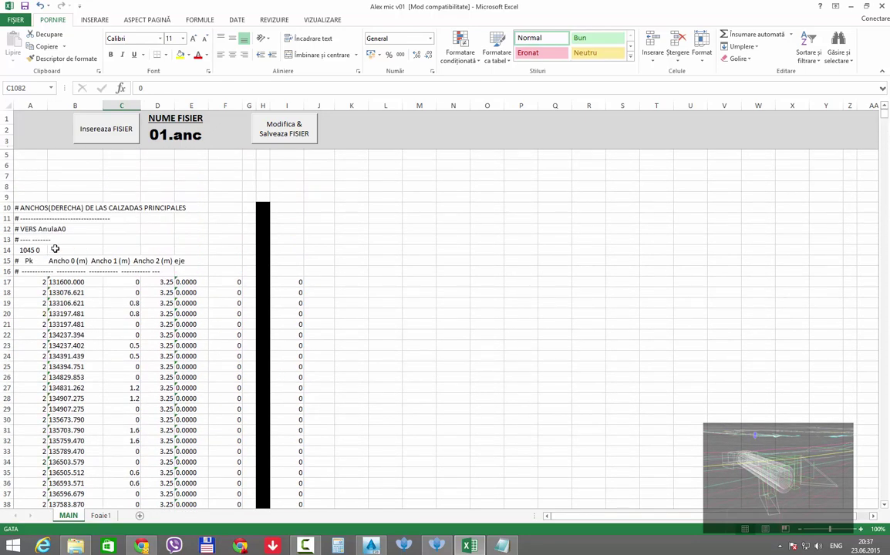
click(123, 282)
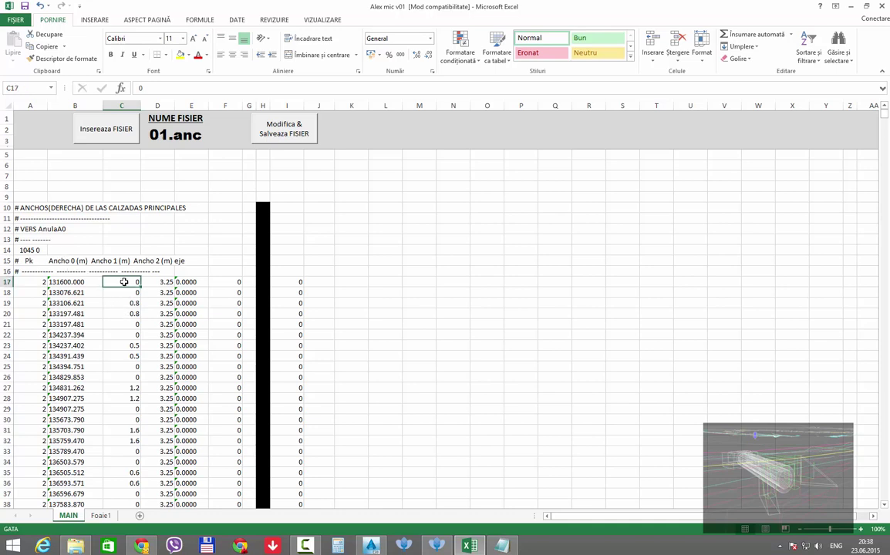
key(ctrl+shift+Down)
right_click(124, 282)
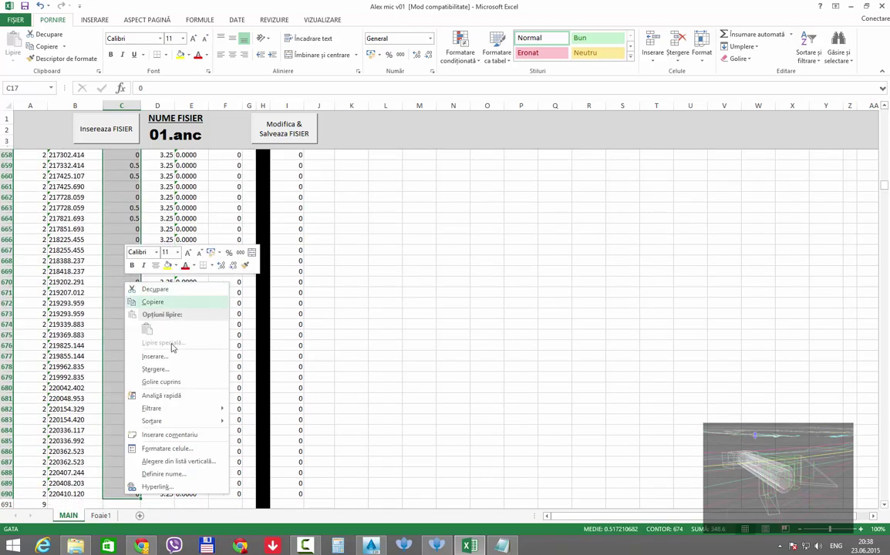
click(163, 448)
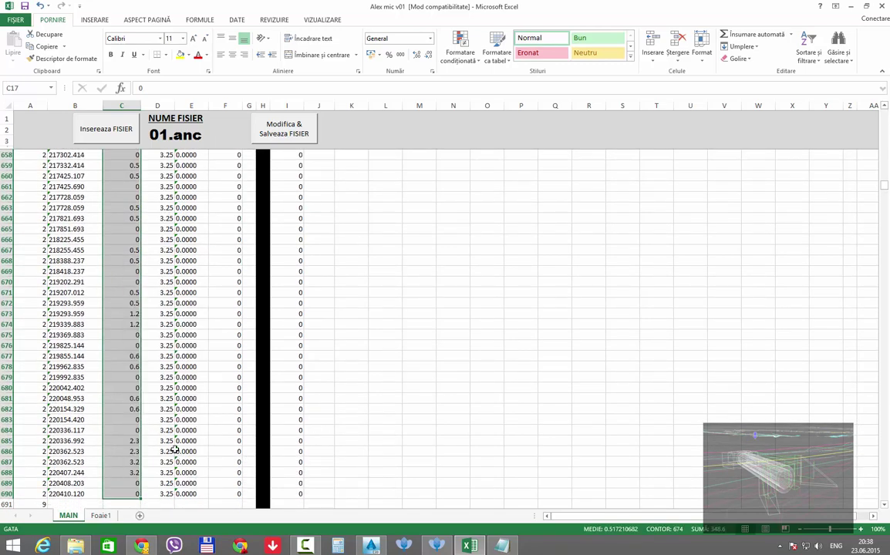
click(56, 344)
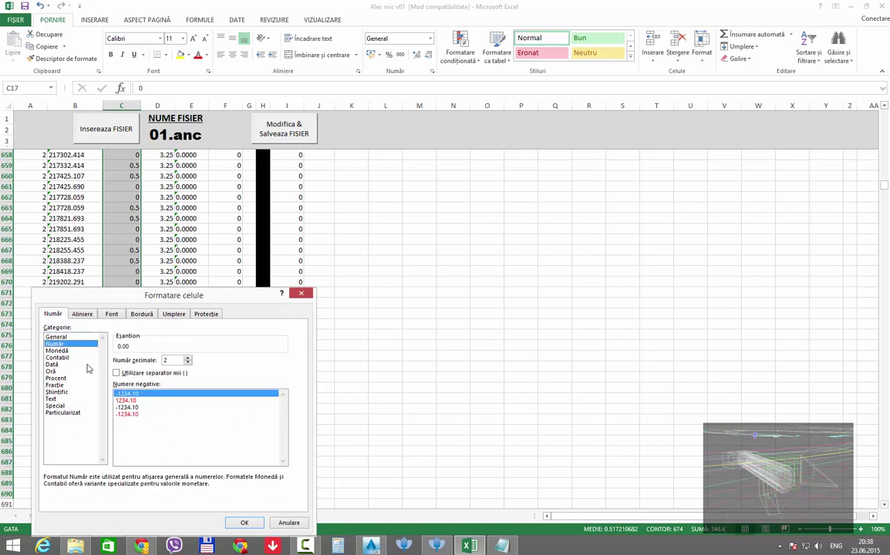
click(188, 358)
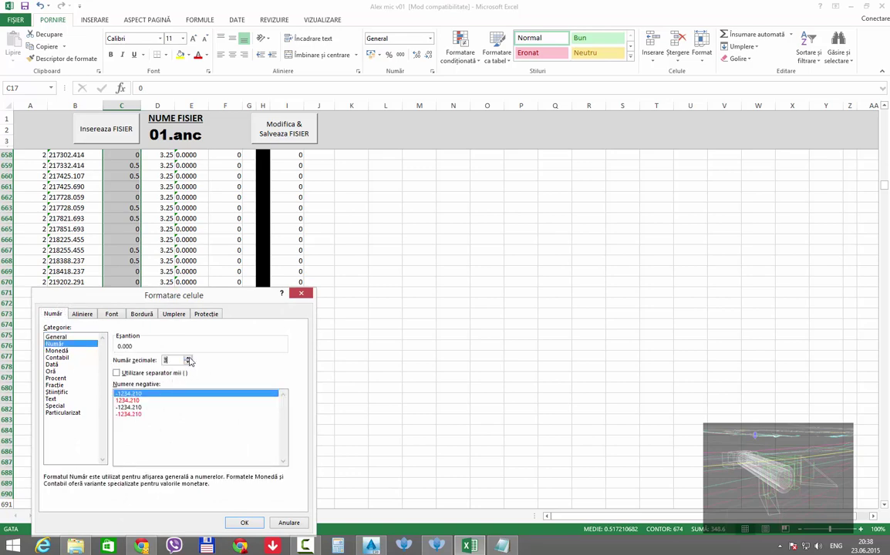
click(243, 524)
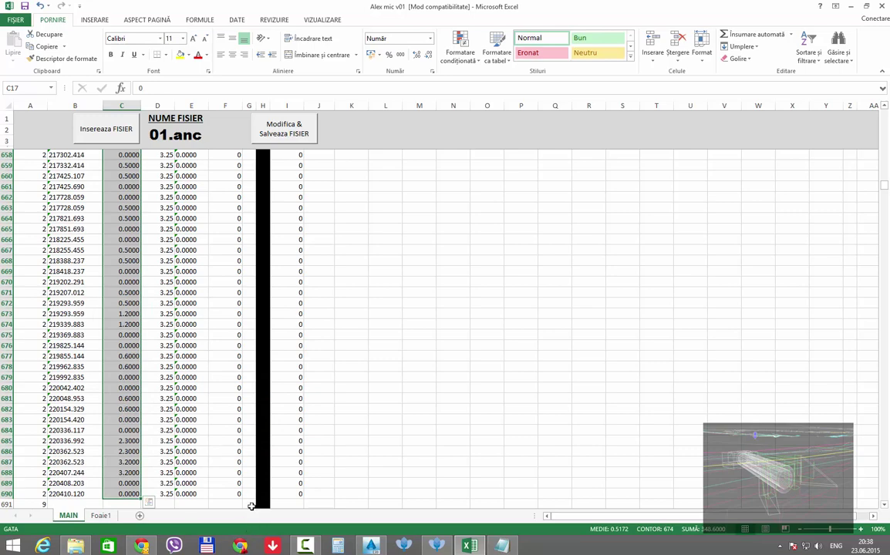
scroll(225, 353, up, 4)
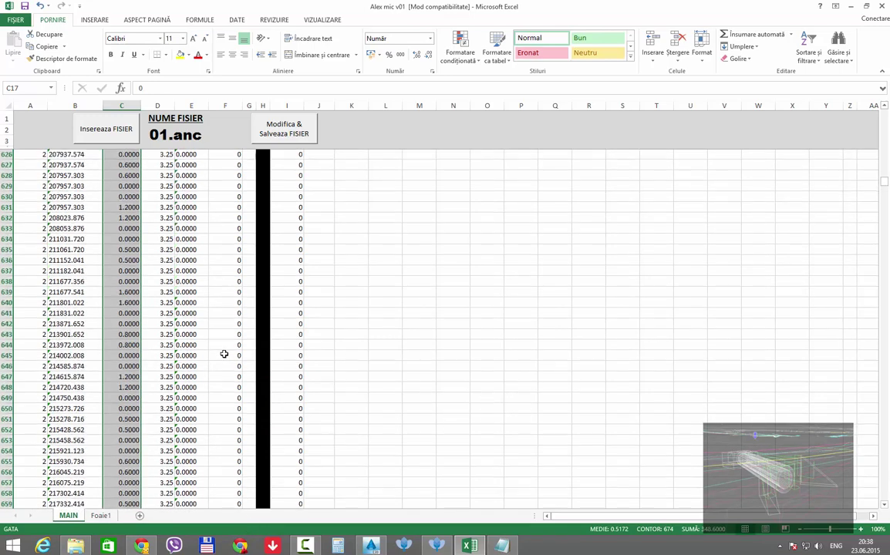
scroll(225, 353, up, 7)
scroll(260, 377, up, 7)
scroll(274, 385, up, 1)
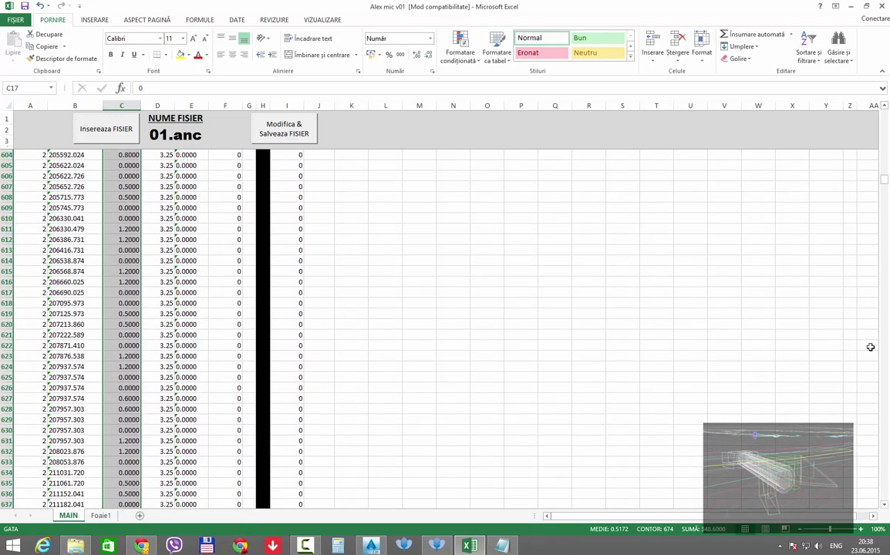
drag(883, 179, 885, 112)
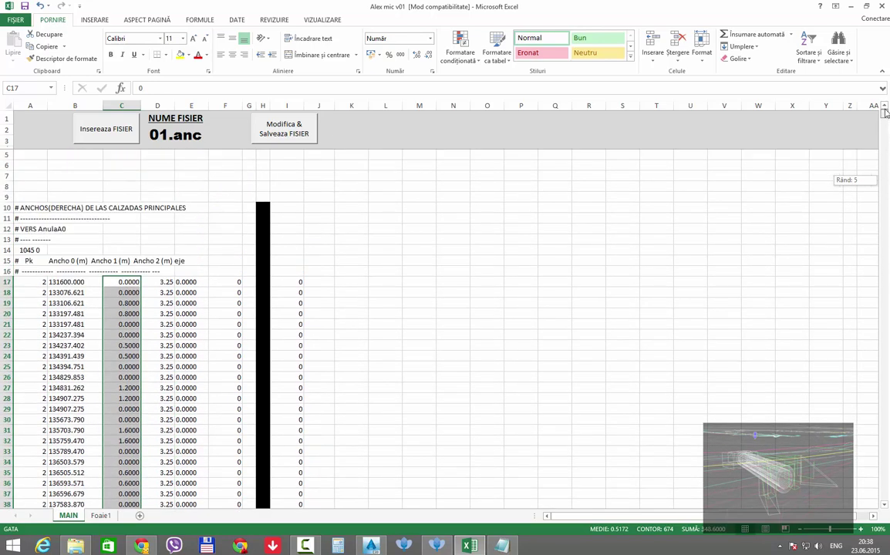
click(163, 282)
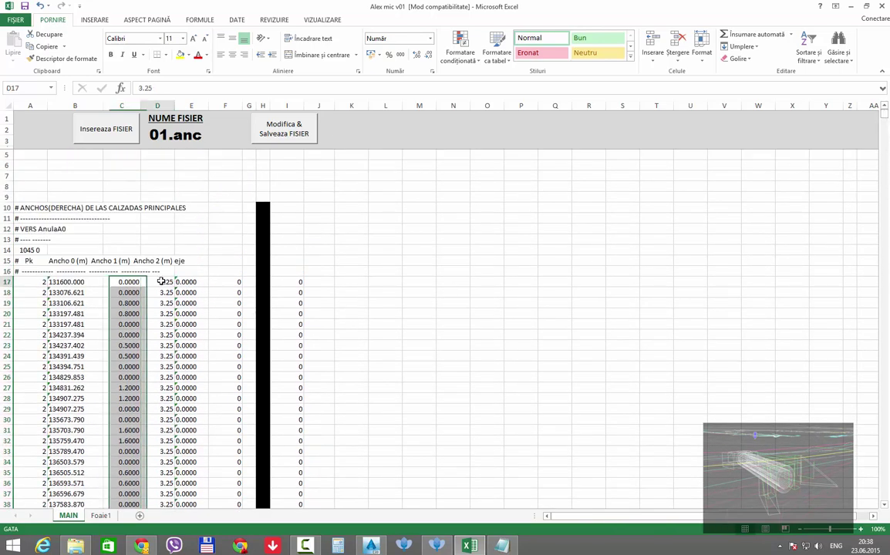
Format D17:D690 as Number with 4 decimals so the widths read 3.2500.
key(ctrl+shift+Down)
right_click(161, 337)
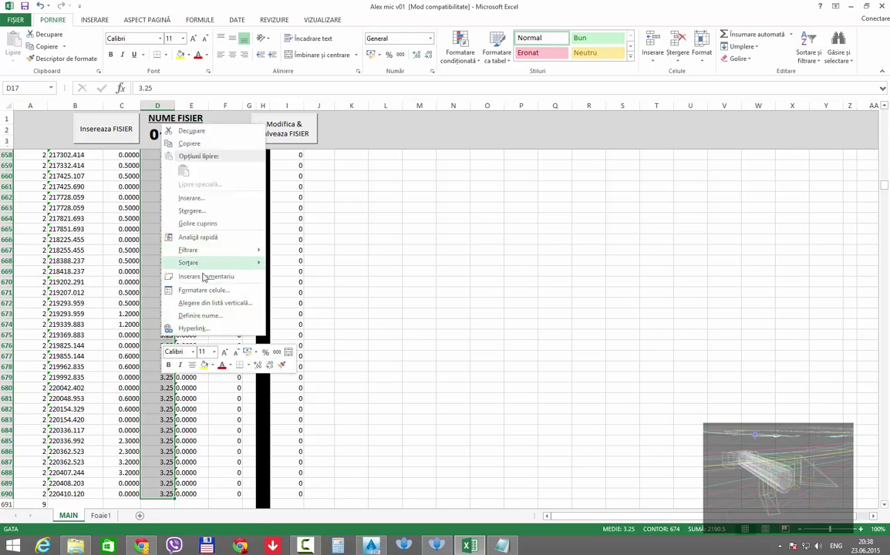
mouse_move(207, 252)
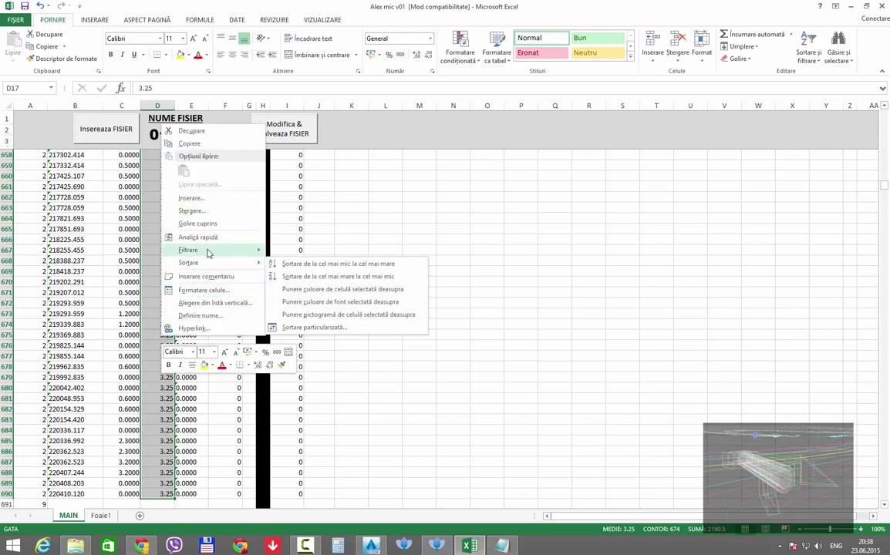
click(203, 291)
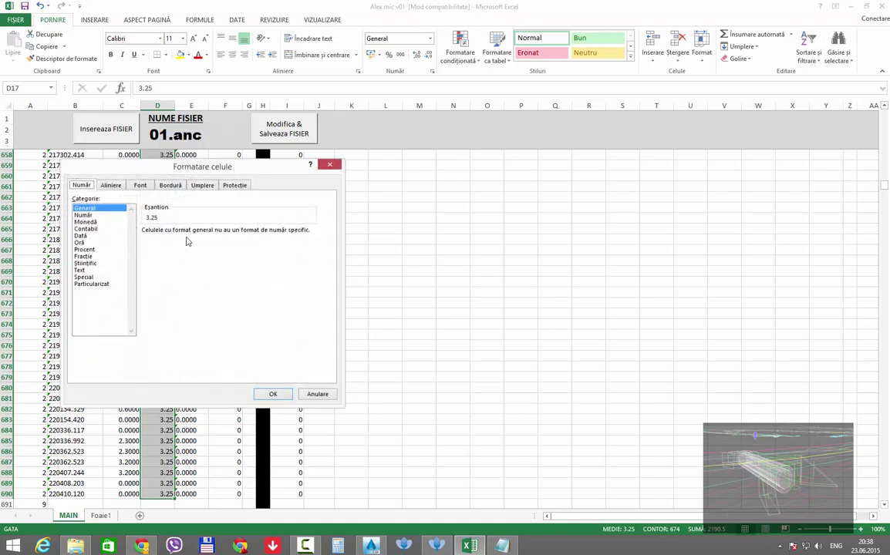
click(99, 216)
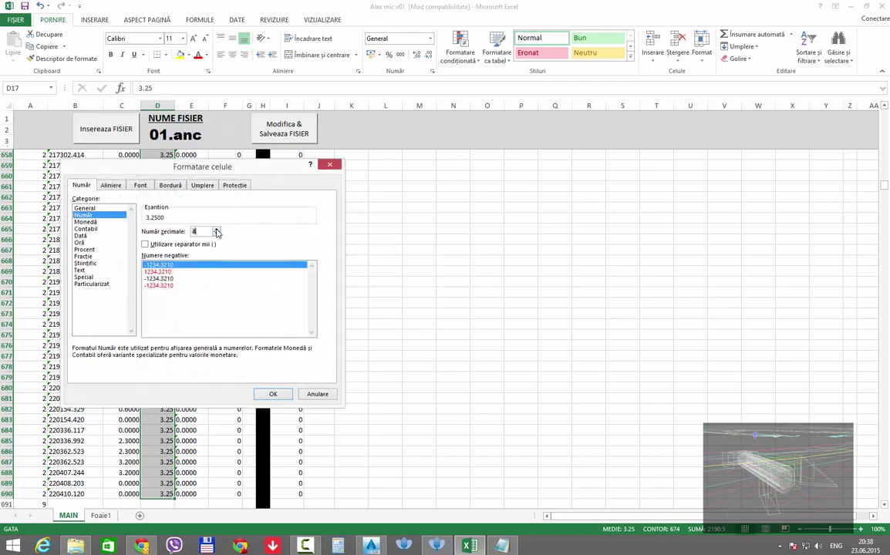
click(272, 397)
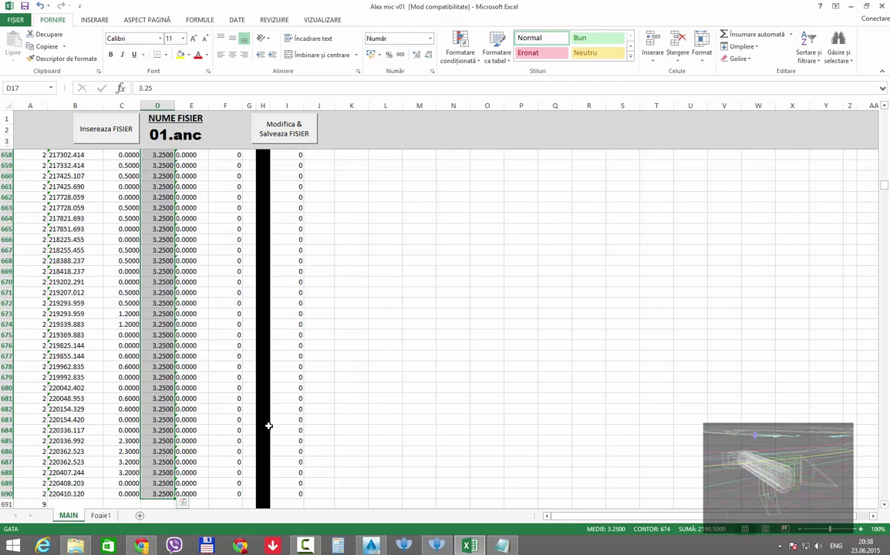
scroll(264, 433, down, 7)
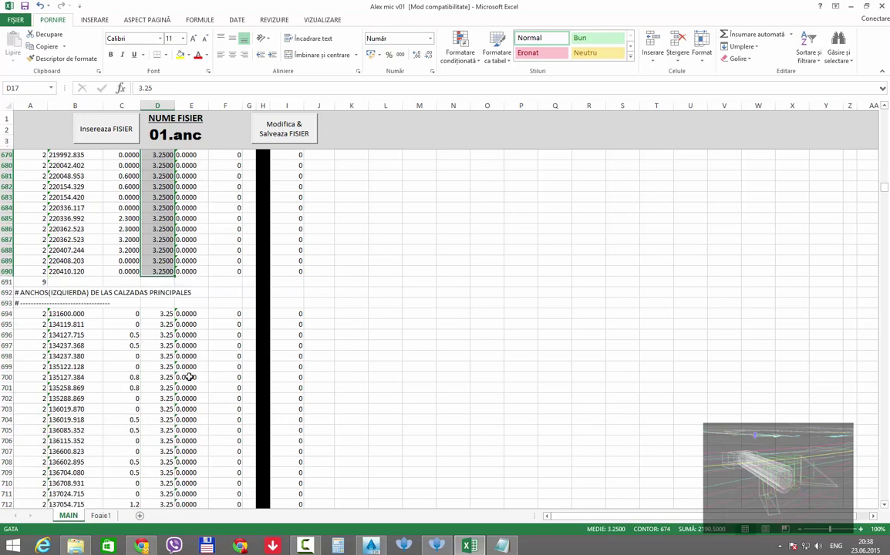
Format C694:D1323 as Number with 4 decimals, regenerate 01.anc, and return to Ispol.
drag(125, 314, 164, 313)
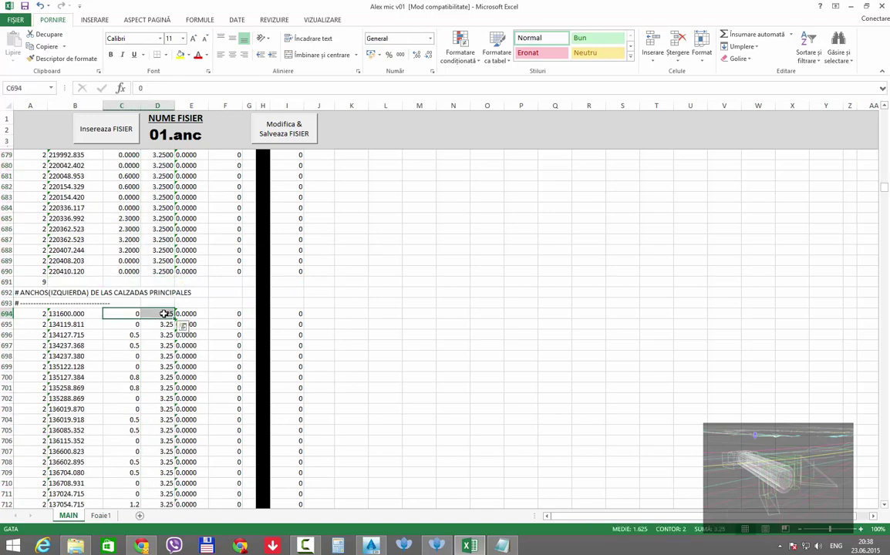
key(ctrl+shift+Down)
right_click(166, 314)
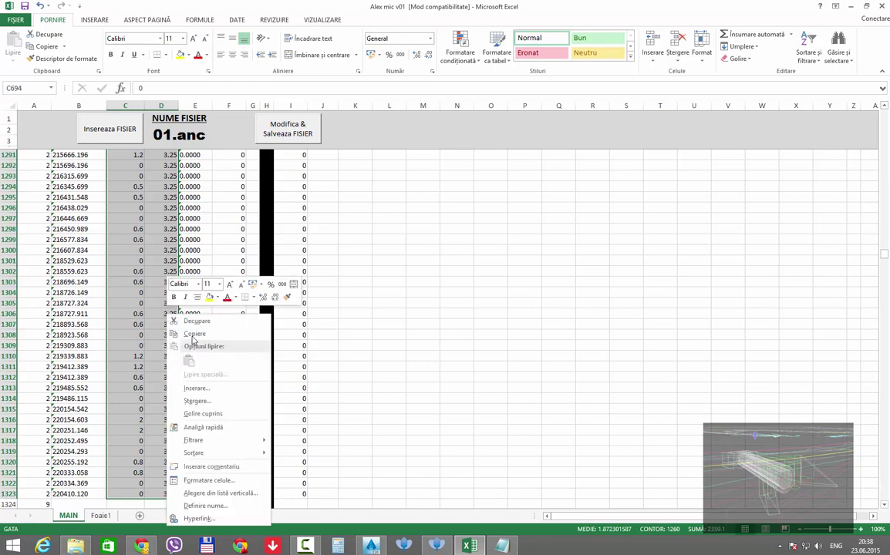
click(215, 482)
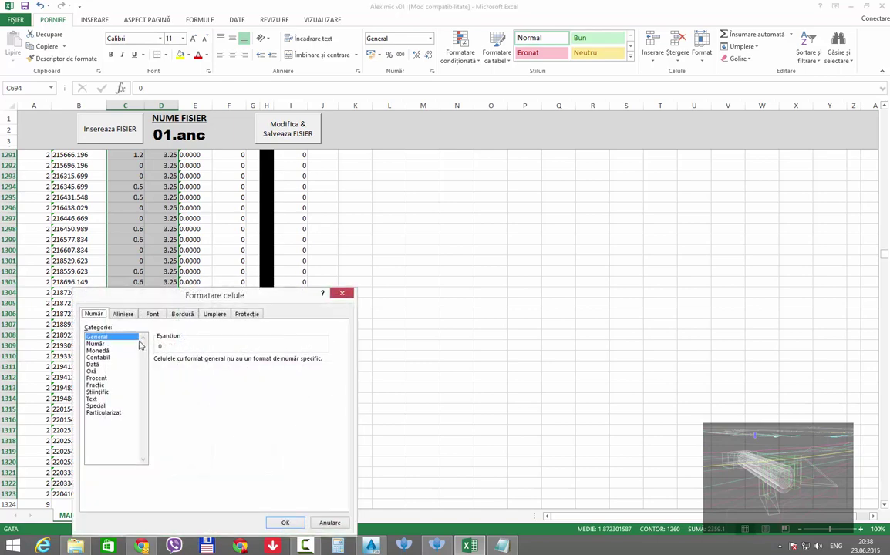
key(Down)
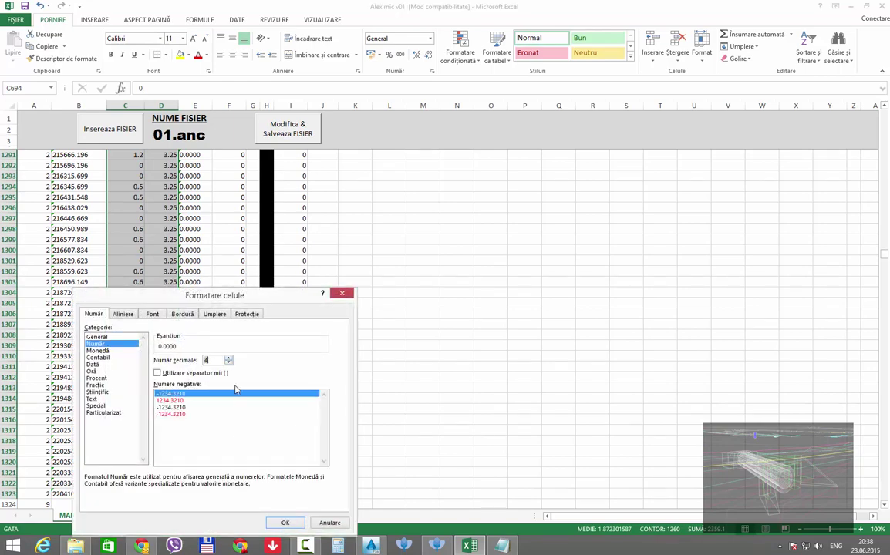
click(285, 523)
click(299, 135)
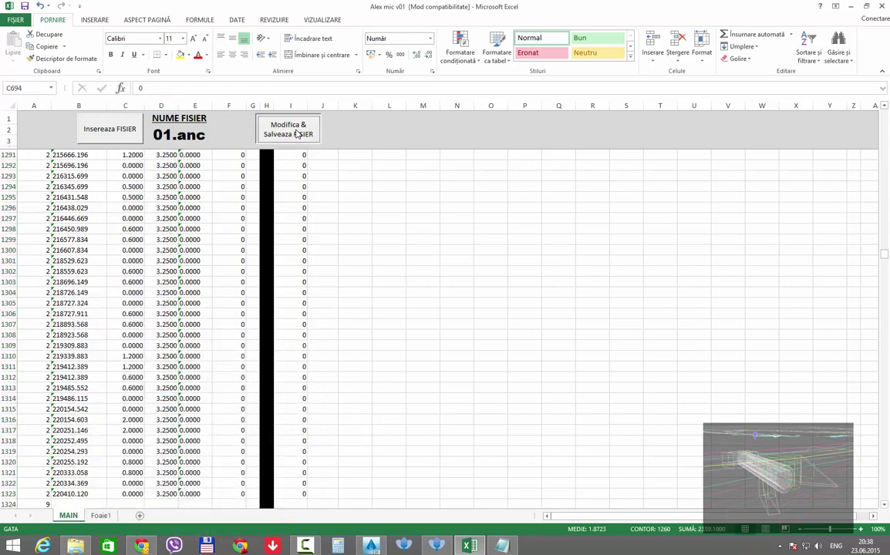
click(437, 546)
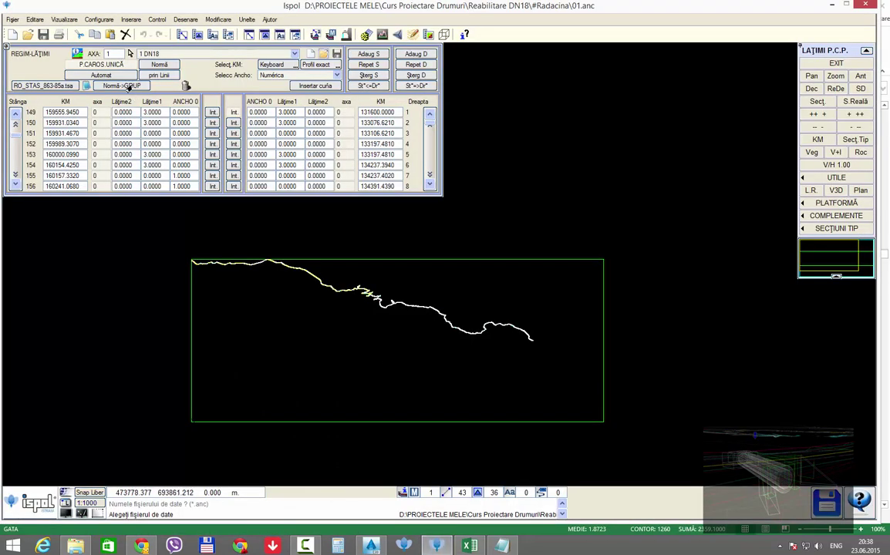
Load the regenerated 01.anc into the Lățimi table.
click(323, 54)
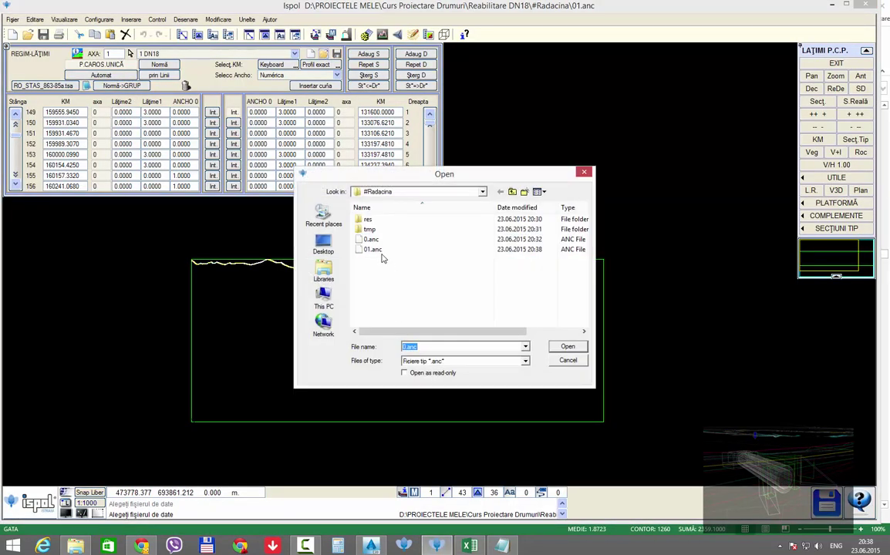
click(381, 249)
key(Return)
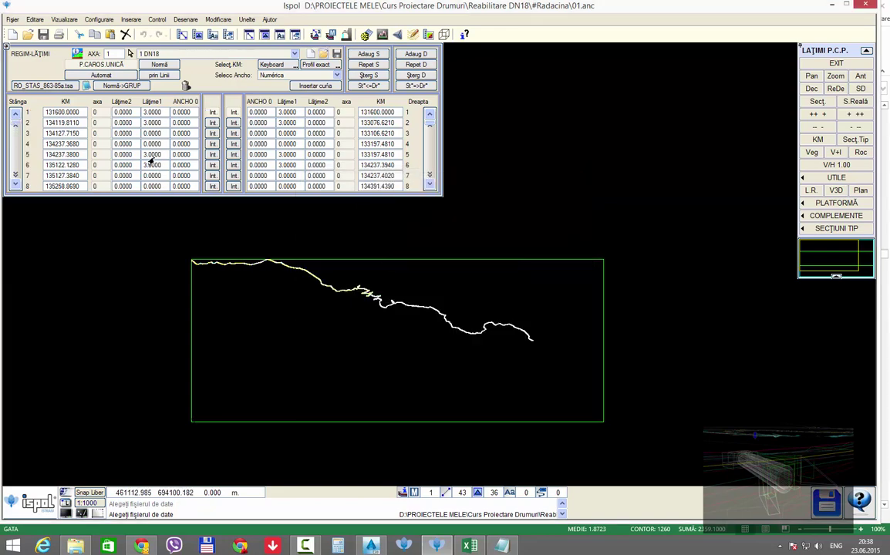
Save the loaded widths table as 1.anc.
scroll(160, 157, down, 2)
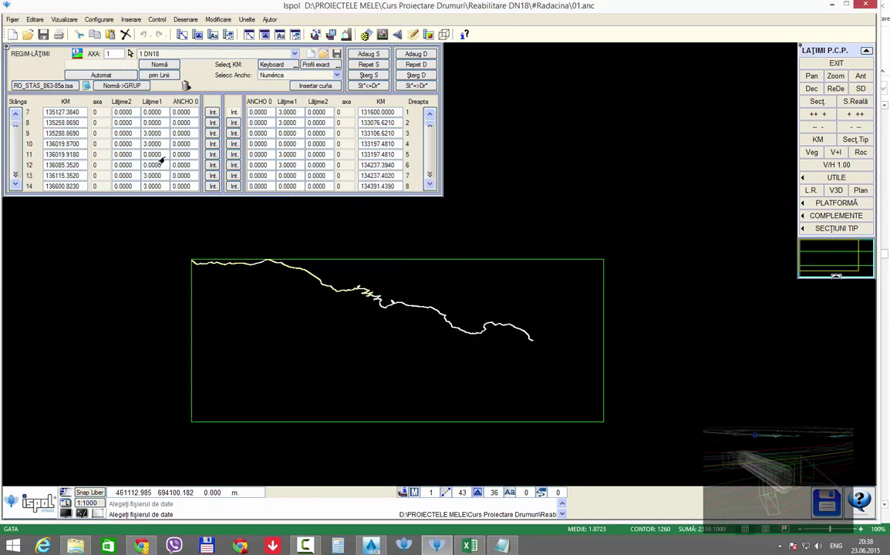
scroll(160, 157, up, 2)
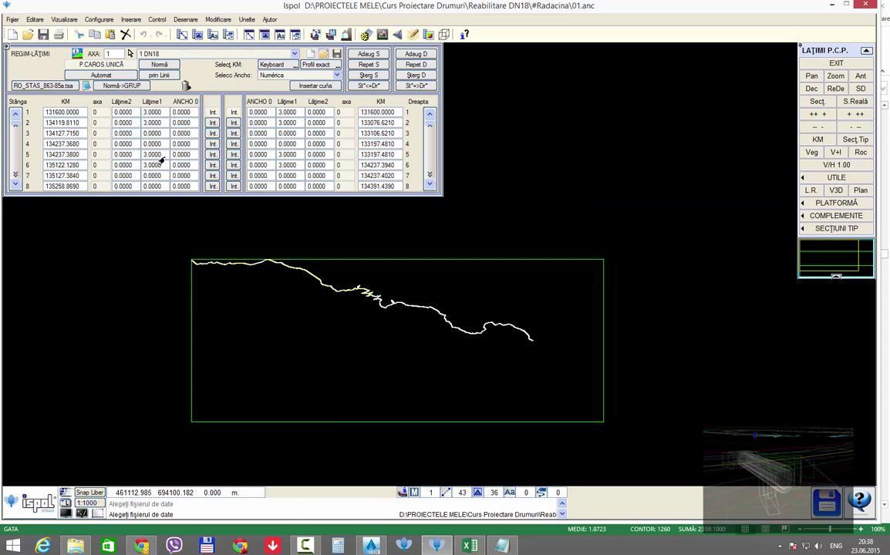
click(336, 54)
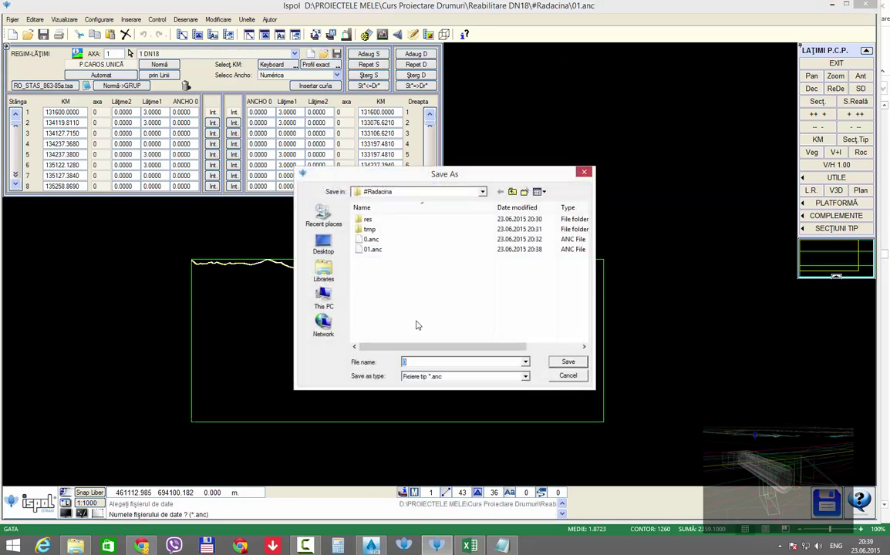
key(Return)
key(Return)
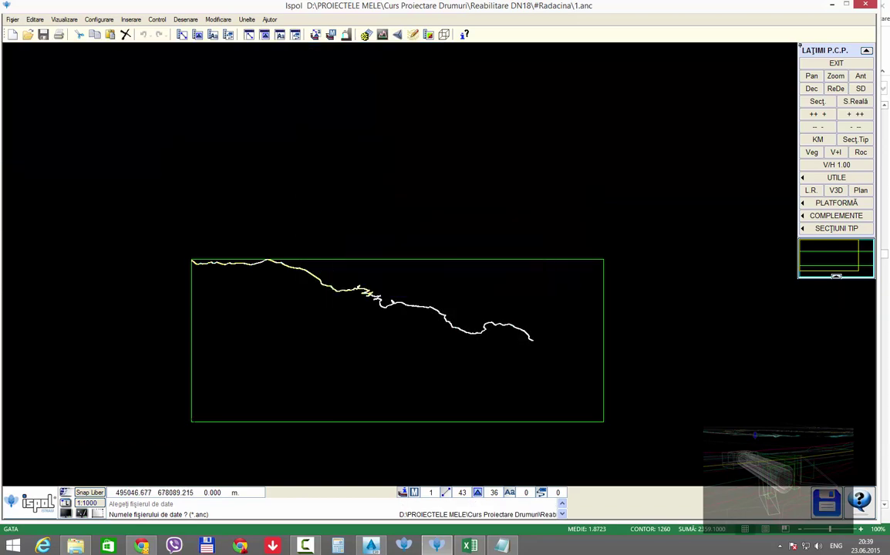
Open 1.anc as plain text in Notepad.
right_click(376, 260)
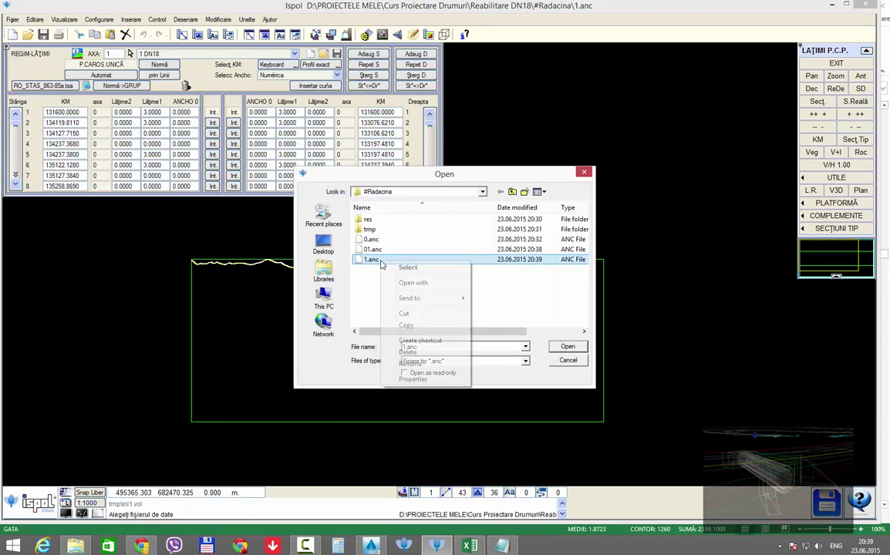
click(408, 283)
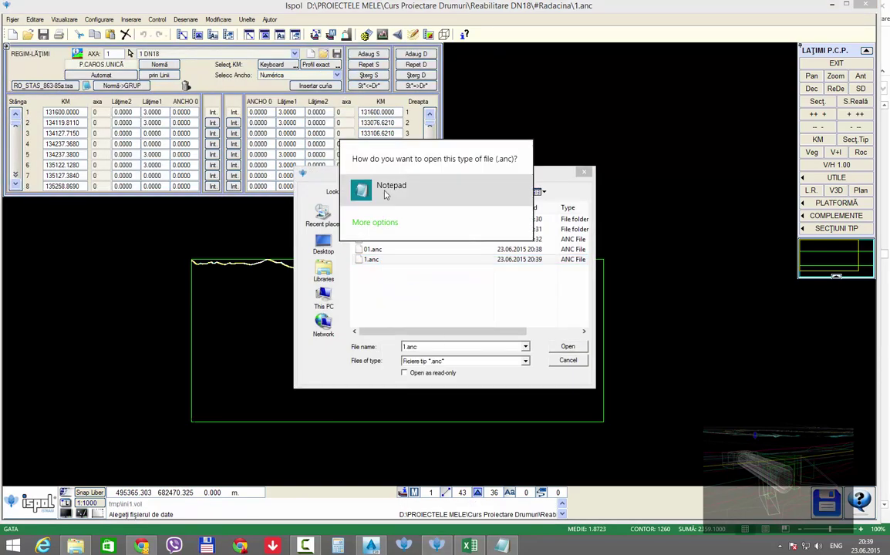
click(386, 192)
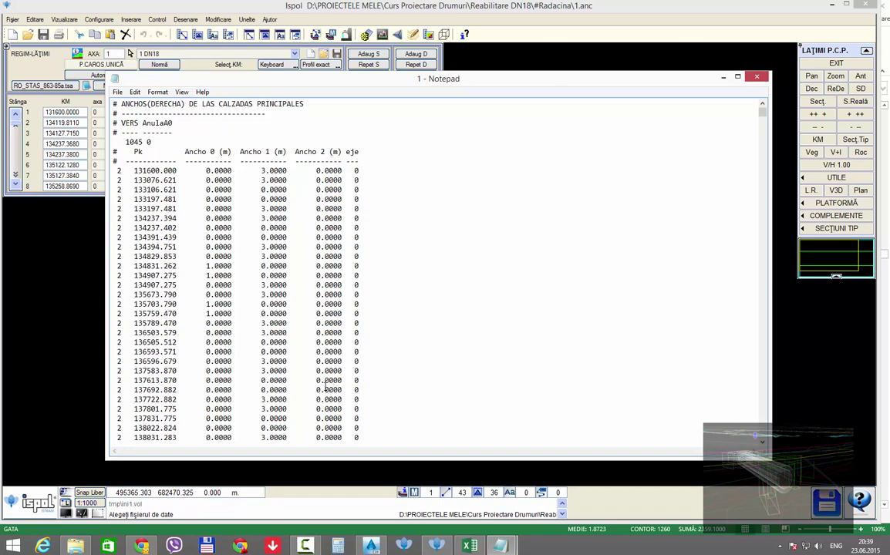
Check the width rows in 1.anc, then return to the Excel workbook.
scroll(325, 387, down, 1)
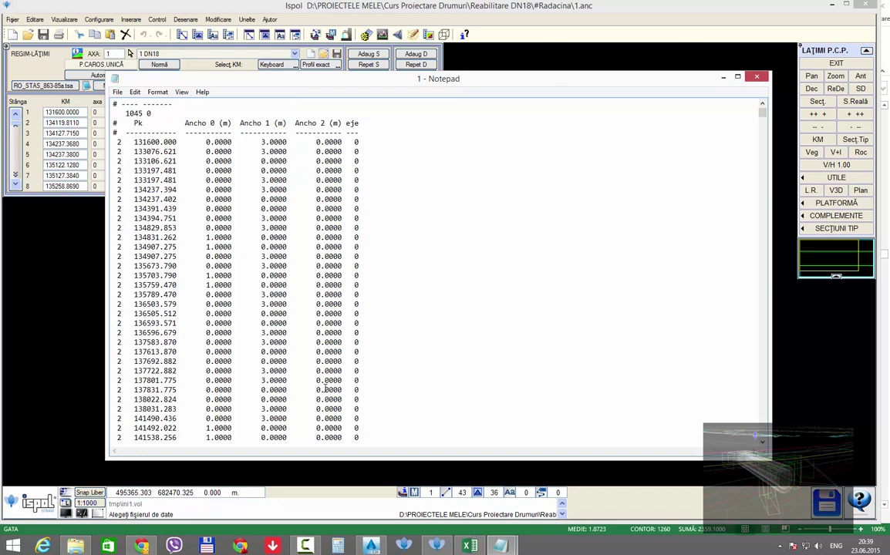
scroll(325, 387, down, 2)
scroll(324, 387, down, 3)
scroll(325, 387, down, 4)
scroll(328, 388, down, 6)
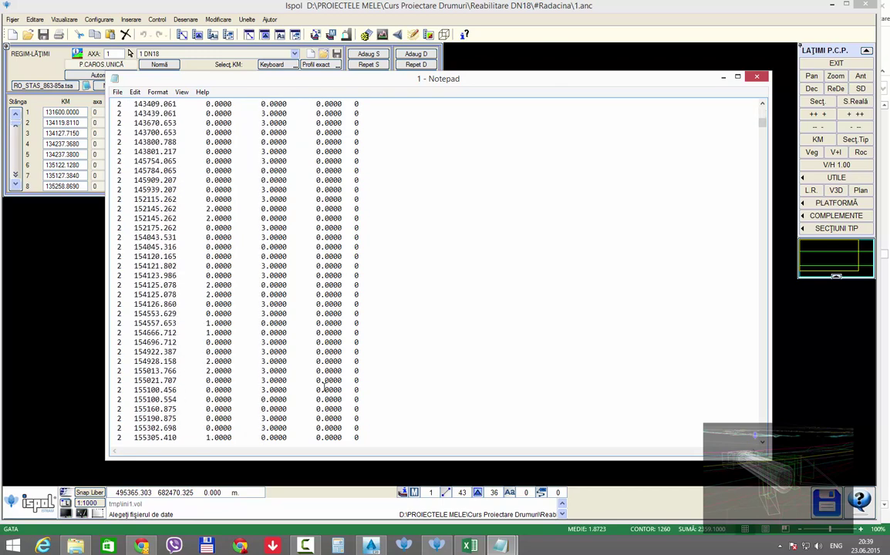
scroll(325, 387, down, 5)
click(477, 548)
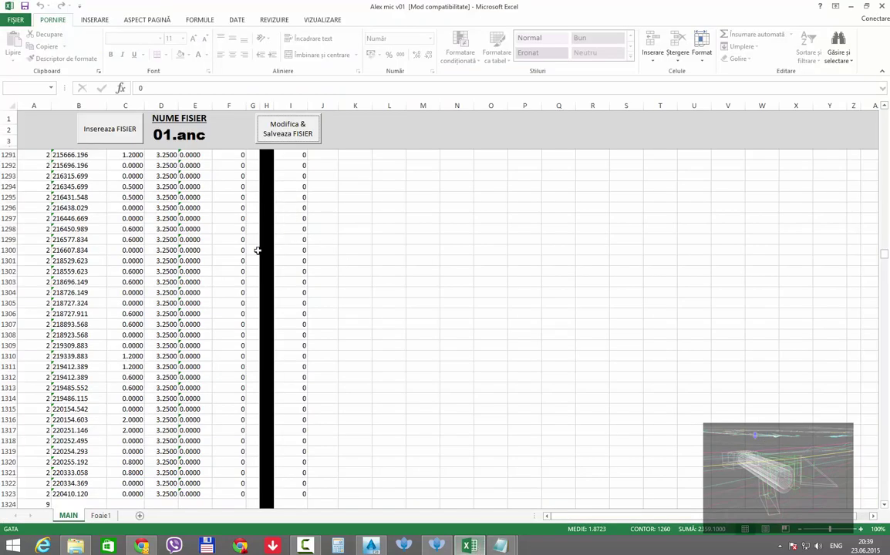
Select and copy the Ancho 1 widths in column C from C17 down to the data end.
scroll(257, 250, up, 7)
scroll(240, 254, up, 10)
scroll(239, 254, up, 9)
scroll(232, 257, up, 8)
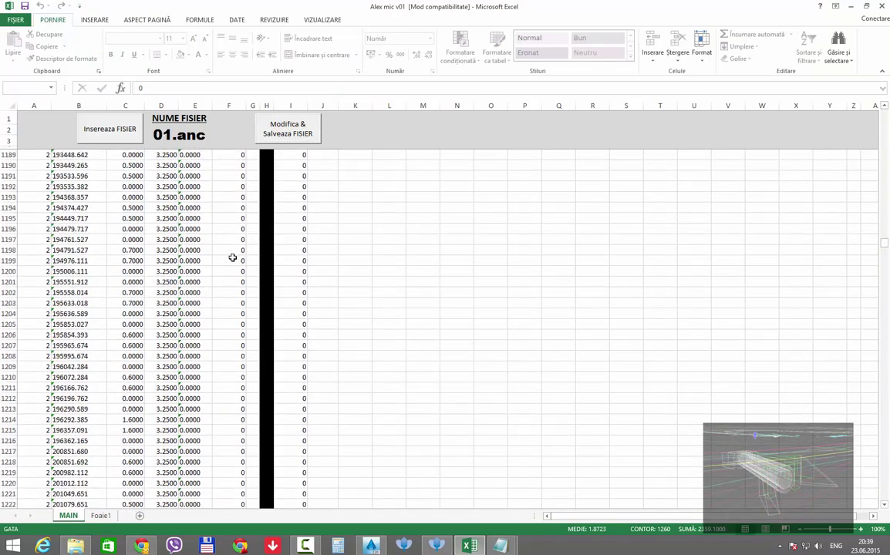
scroll(232, 258, up, 10)
scroll(232, 257, up, 9)
scroll(236, 260, up, 11)
scroll(254, 272, up, 11)
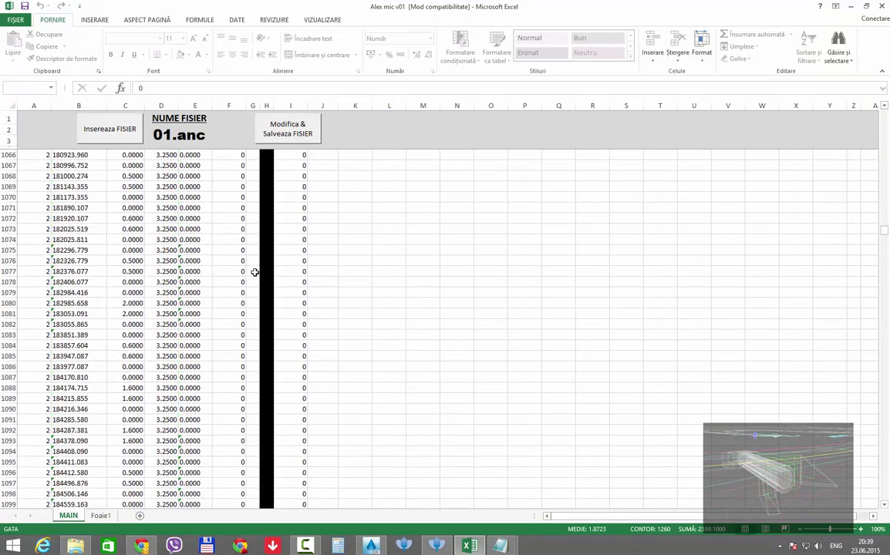
scroll(255, 272, up, 8)
scroll(258, 273, up, 8)
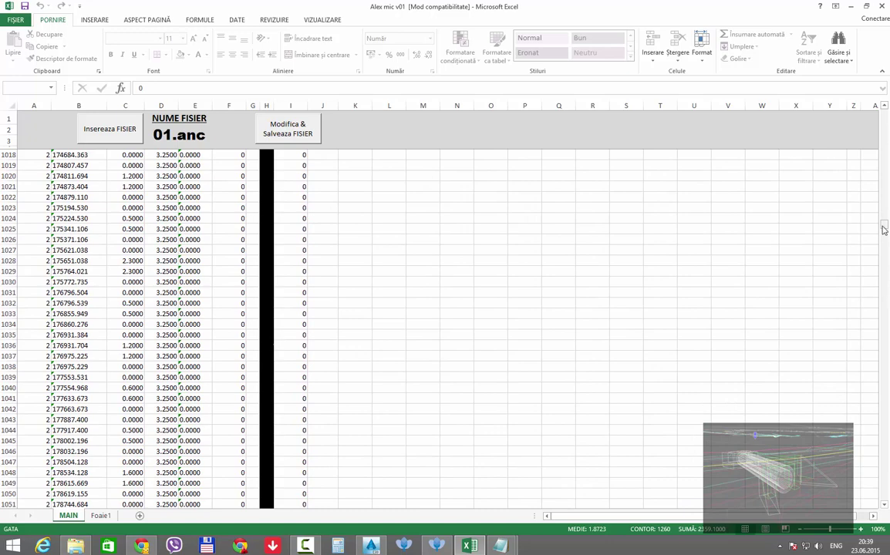
drag(884, 229, 885, 113)
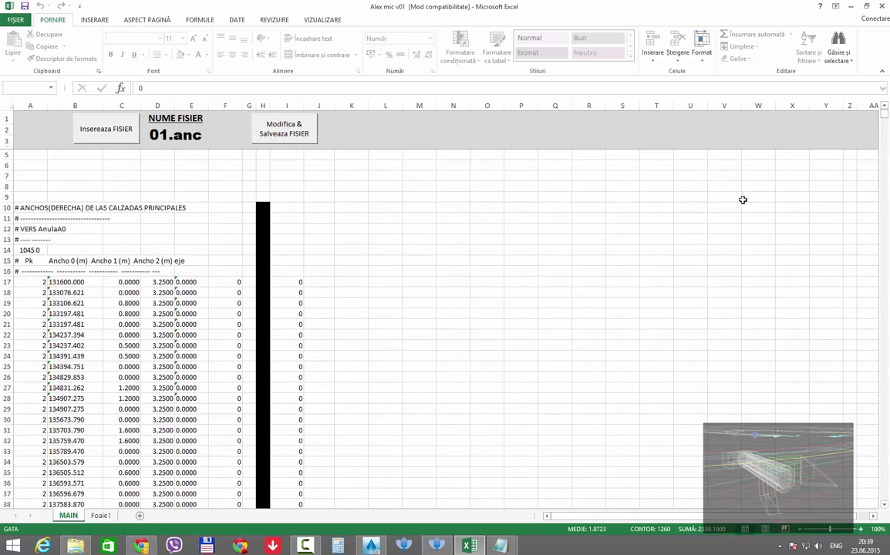
click(115, 281)
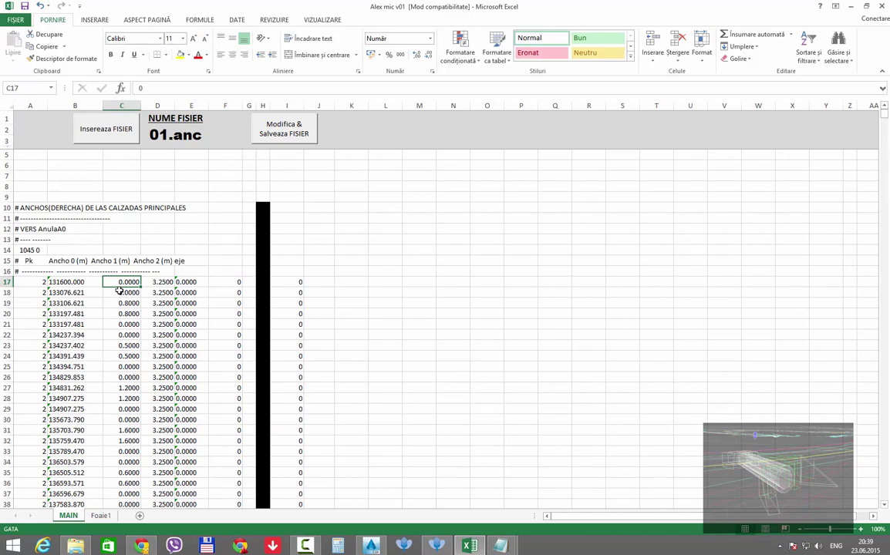
drag(120, 290, 145, 500)
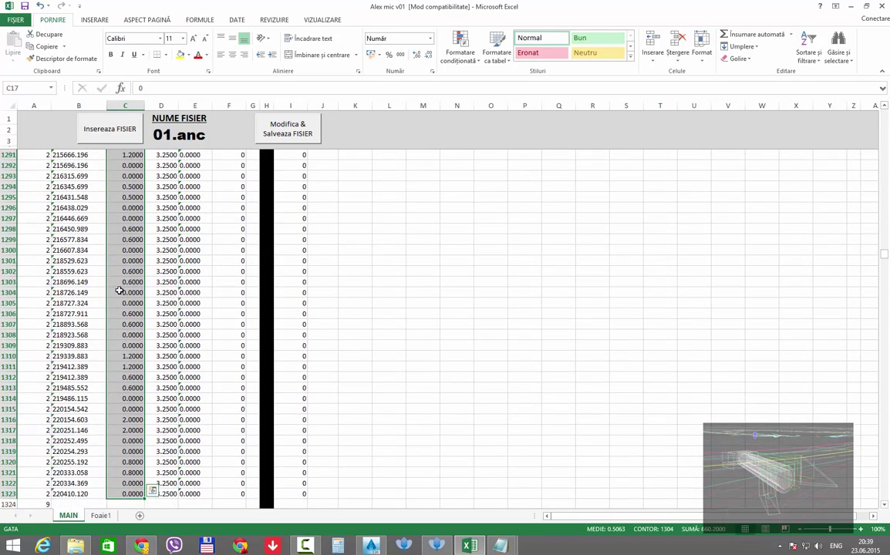
key(ctrl+c)
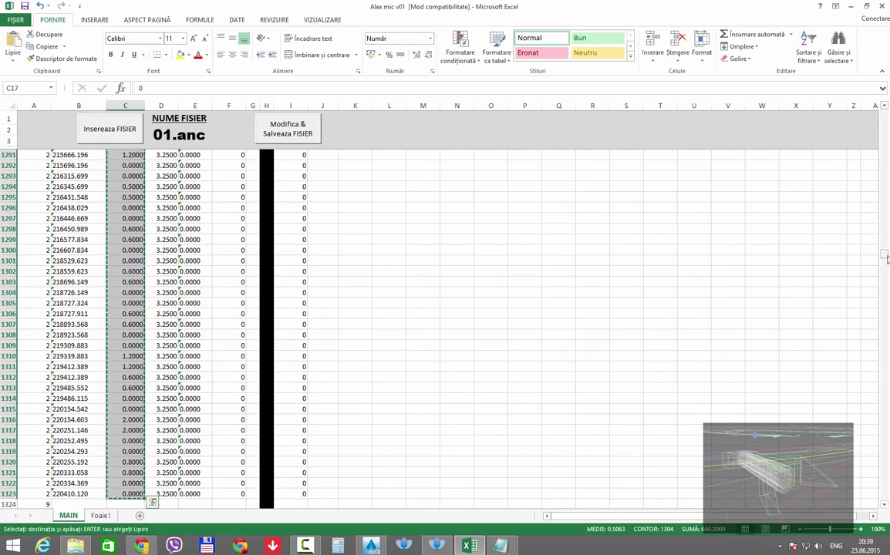
Paste the column C widths into column E starting at E17.
drag(884, 254, 885, 113)
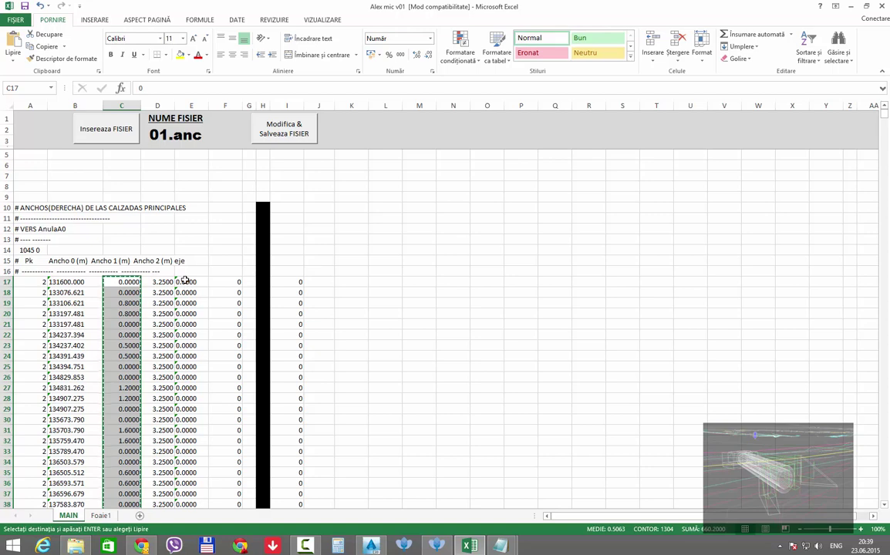
right_click(191, 281)
click(216, 327)
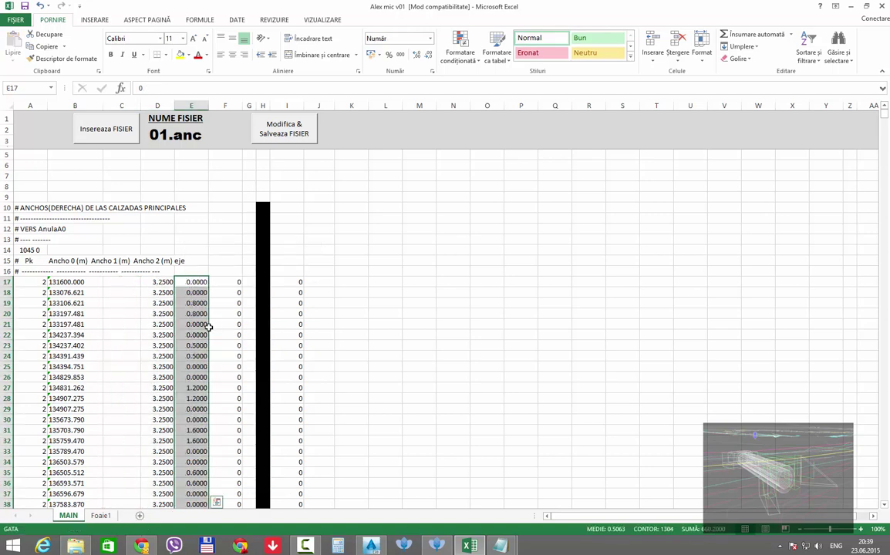
click(117, 284)
text(0)
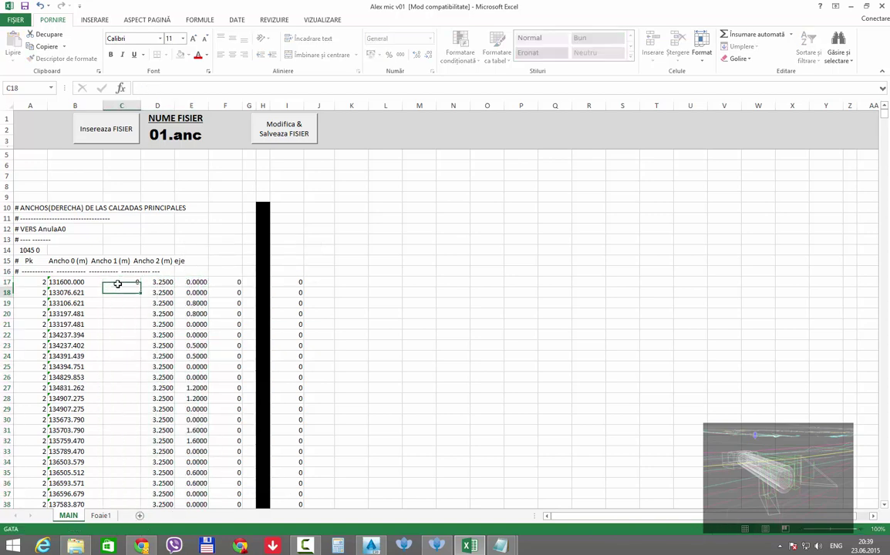
Format C17 as Number with 4 decimals and fill 0.0000 down column C.
right_click(118, 283)
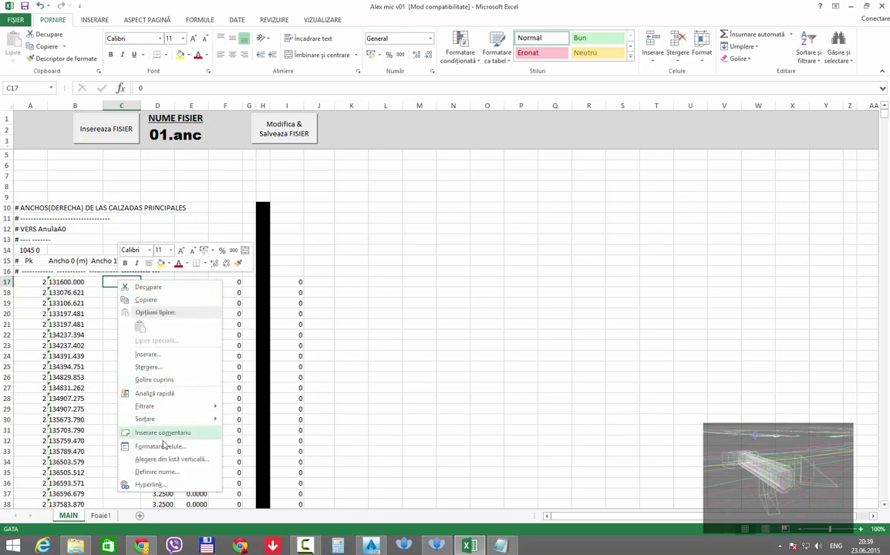
click(160, 446)
click(79, 345)
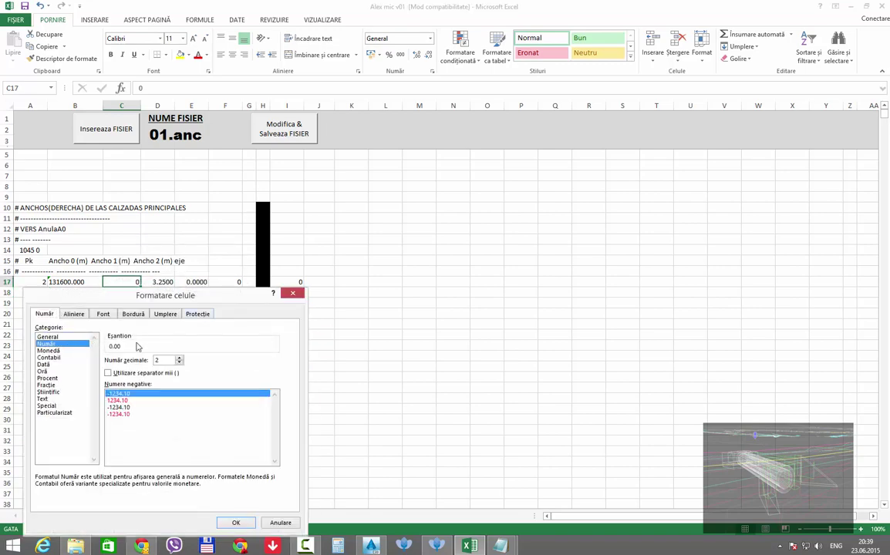
click(231, 523)
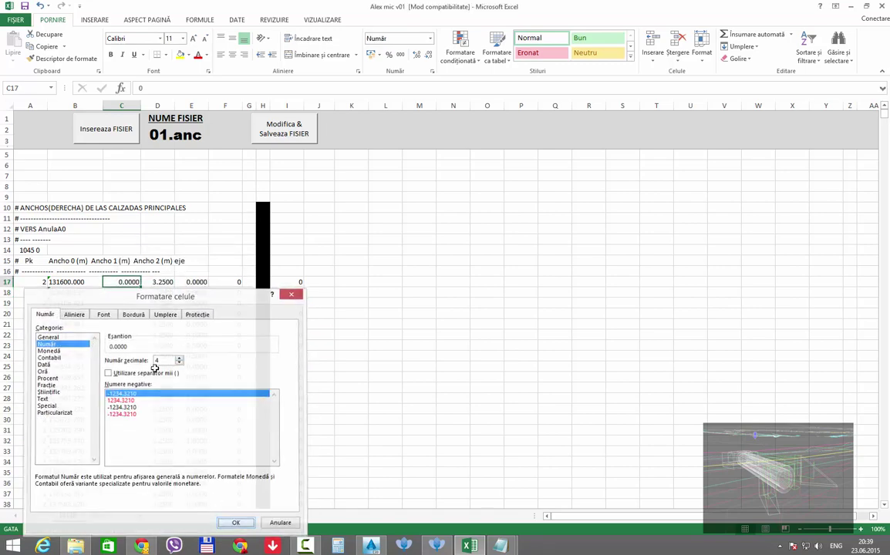
double_click(142, 286)
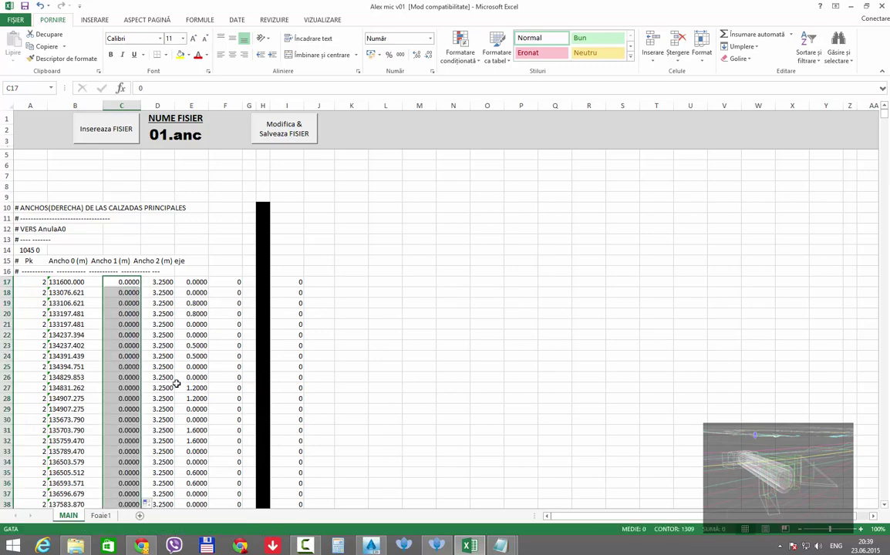
scroll(190, 421, down, 7)
scroll(190, 423, down, 6)
scroll(190, 422, down, 20)
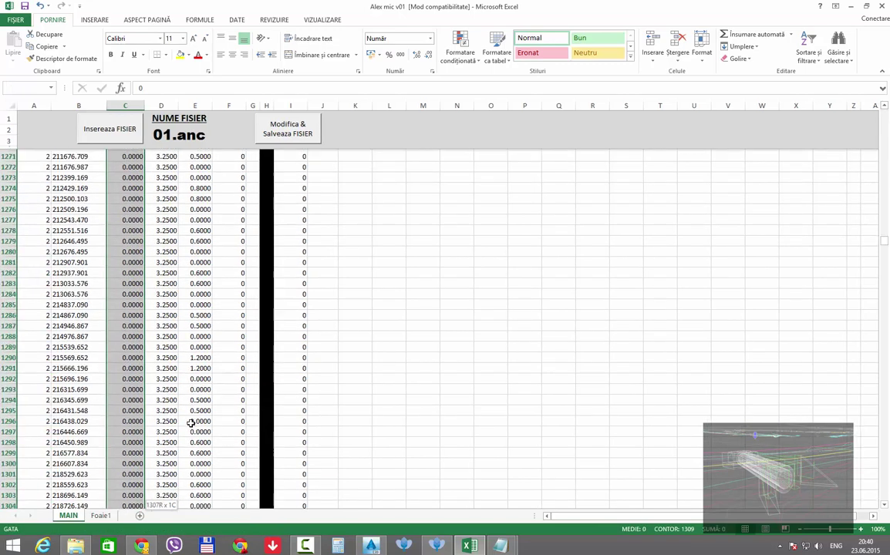
scroll(191, 423, down, 5)
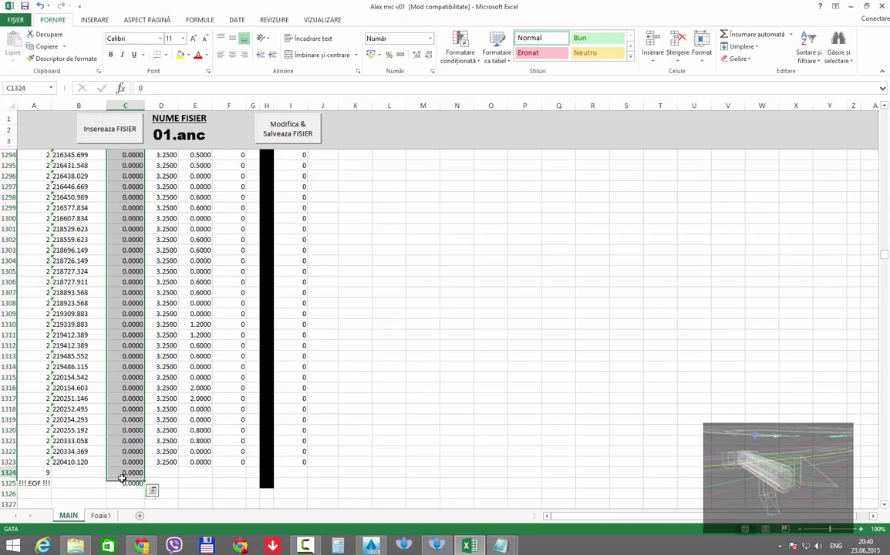
Clear C1324:C1325 and separator rows C691:C693, then regenerate 01.anc via Modifica & Salveaza FISIER.
drag(125, 473, 122, 480)
key(Delete)
scroll(149, 466, up, 6)
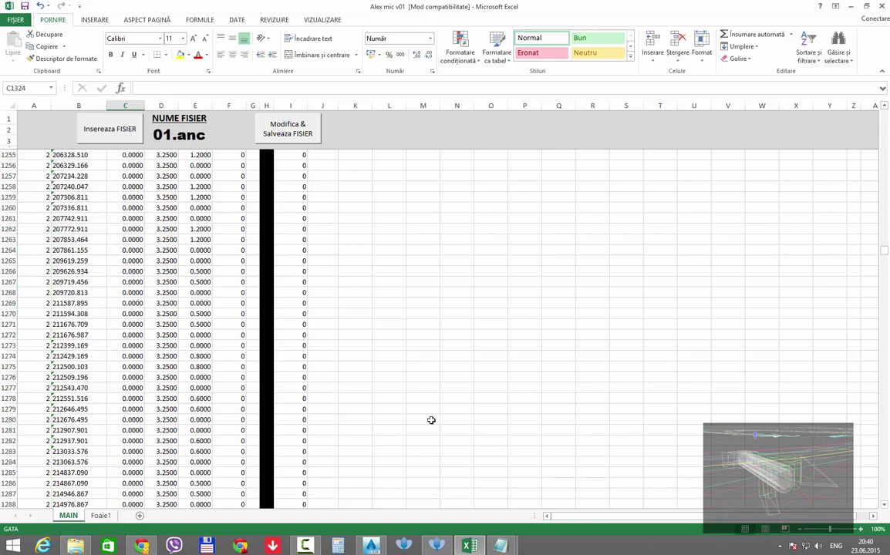
scroll(431, 421, up, 12)
mouse_move(884, 247)
mouse_down()
mouse_move(873, 193)
mouse_move(854, 193)
mouse_up()
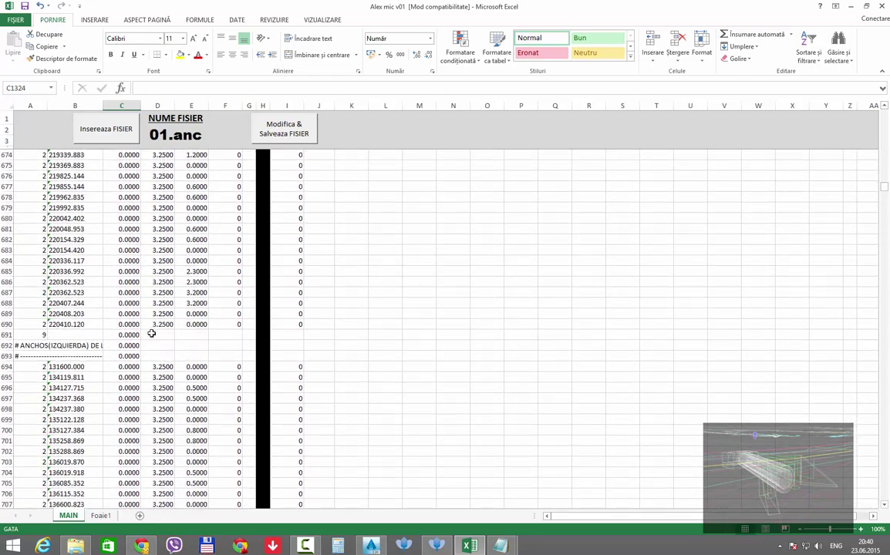
drag(129, 336, 129, 357)
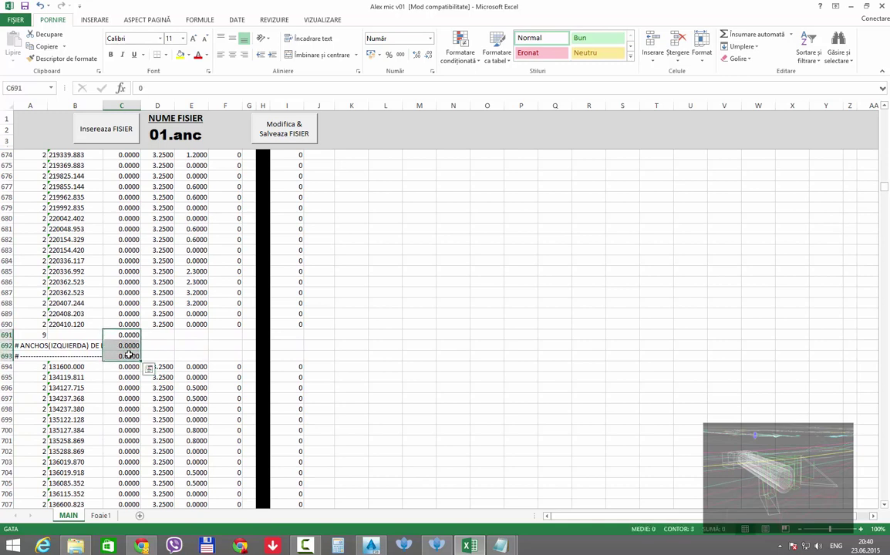
key(Delete)
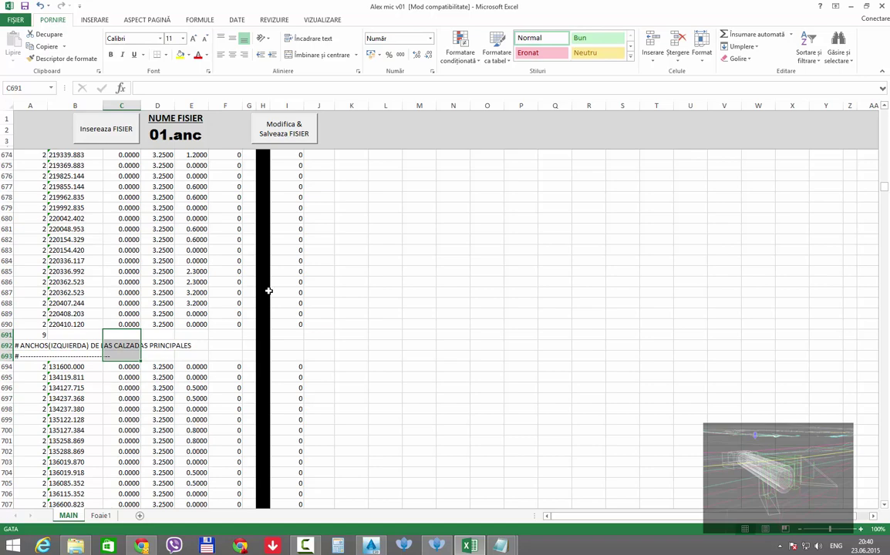
click(287, 135)
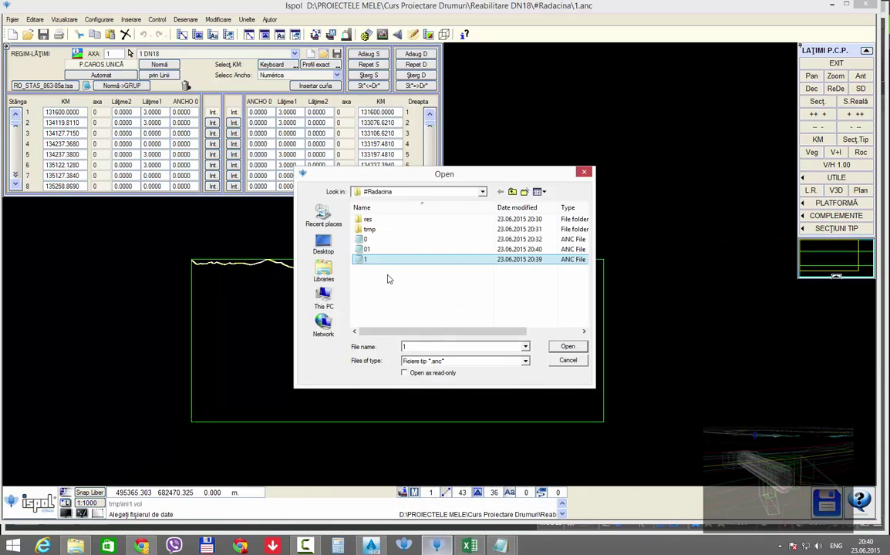
Refresh the Open dialog's file list and open the regenerated 01.anc.
right_click(388, 279)
click(409, 314)
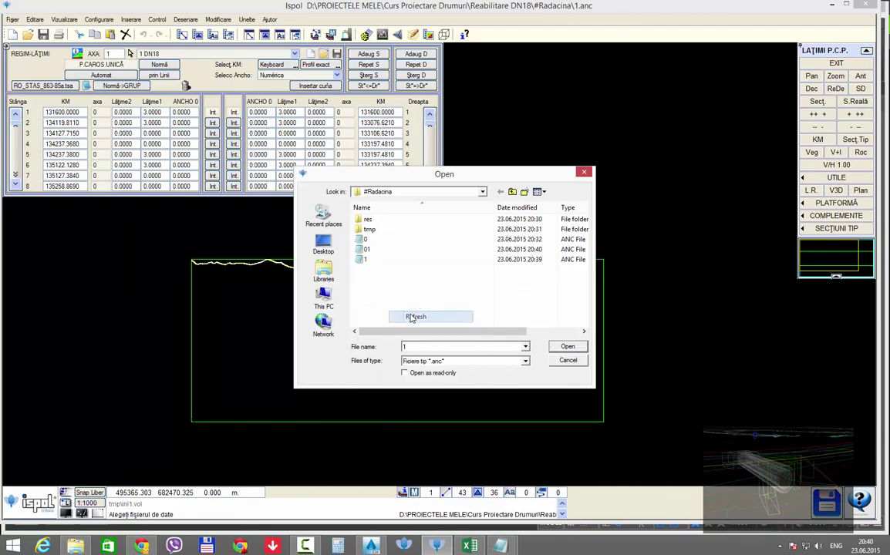
click(467, 545)
click(467, 546)
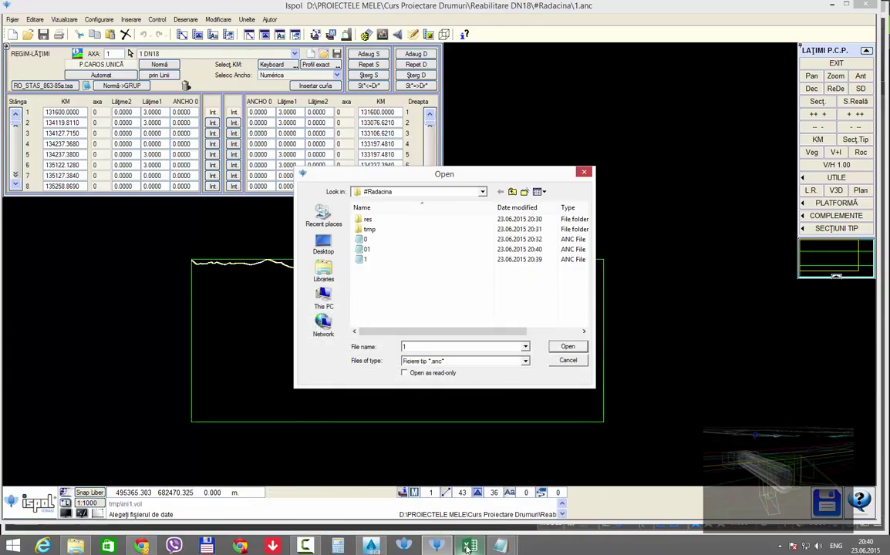
double_click(385, 250)
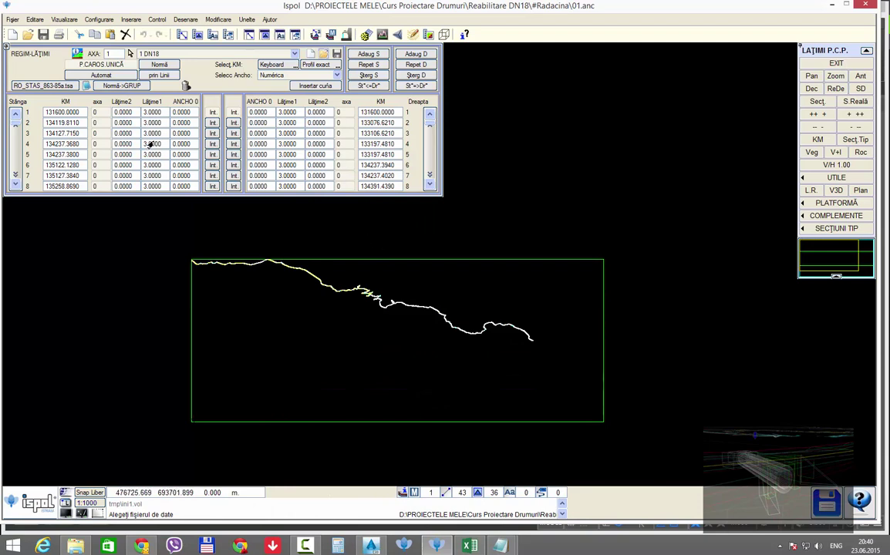
Check the widths table rows: ANCHO 0 at 0.0000 and Lățime1 at 3.0000.
scroll(158, 143, down, 3)
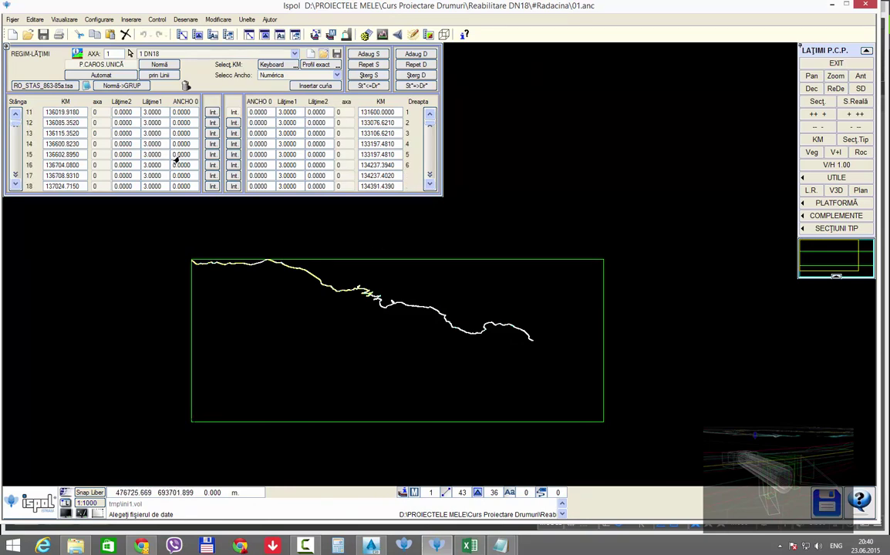
scroll(175, 159, down, 4)
scroll(176, 159, down, 4)
scroll(176, 159, down, 4)
scroll(176, 158, down, 3)
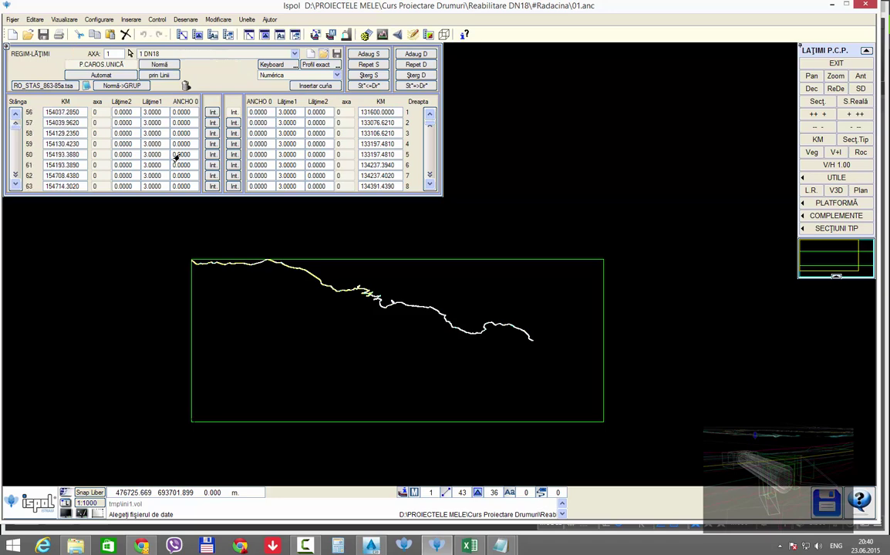
scroll(176, 157, down, 5)
scroll(176, 157, down, 5)
scroll(176, 158, down, 5)
scroll(175, 155, down, 5)
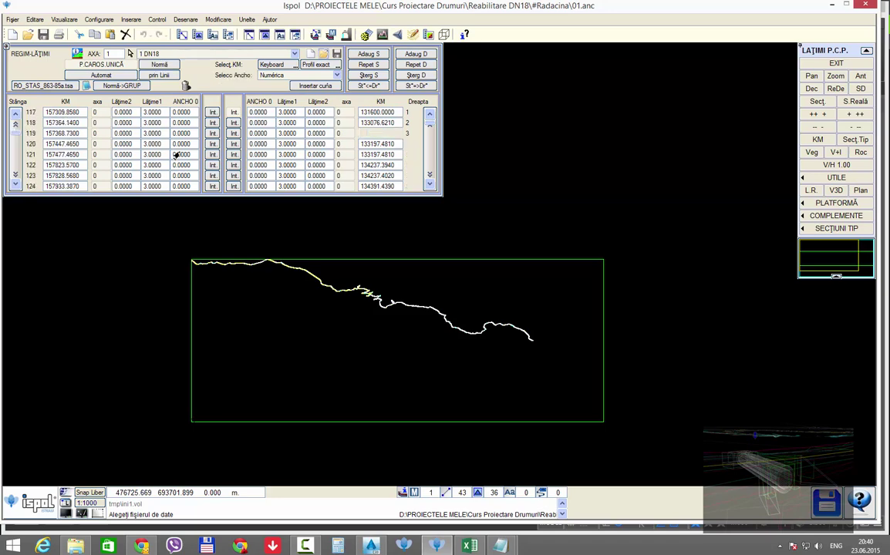
scroll(176, 155, down, 5)
scroll(176, 155, down, 4)
scroll(176, 154, down, 5)
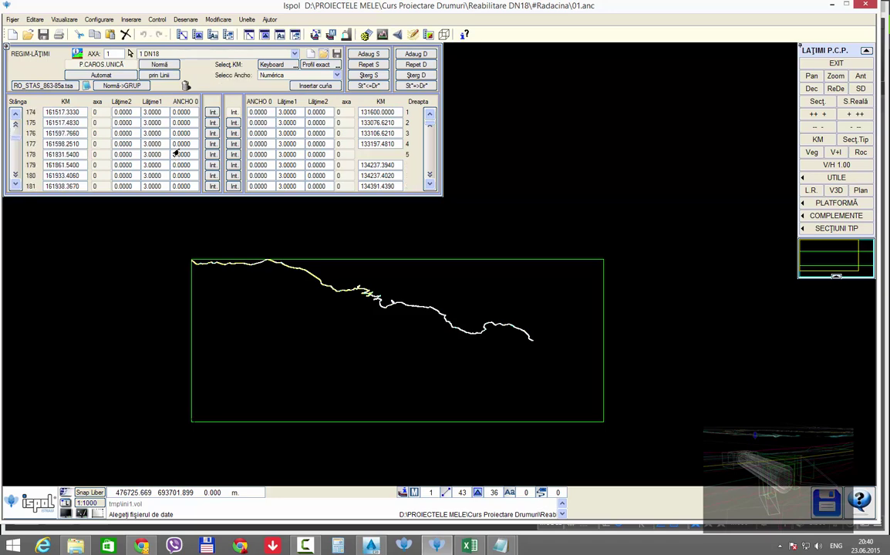